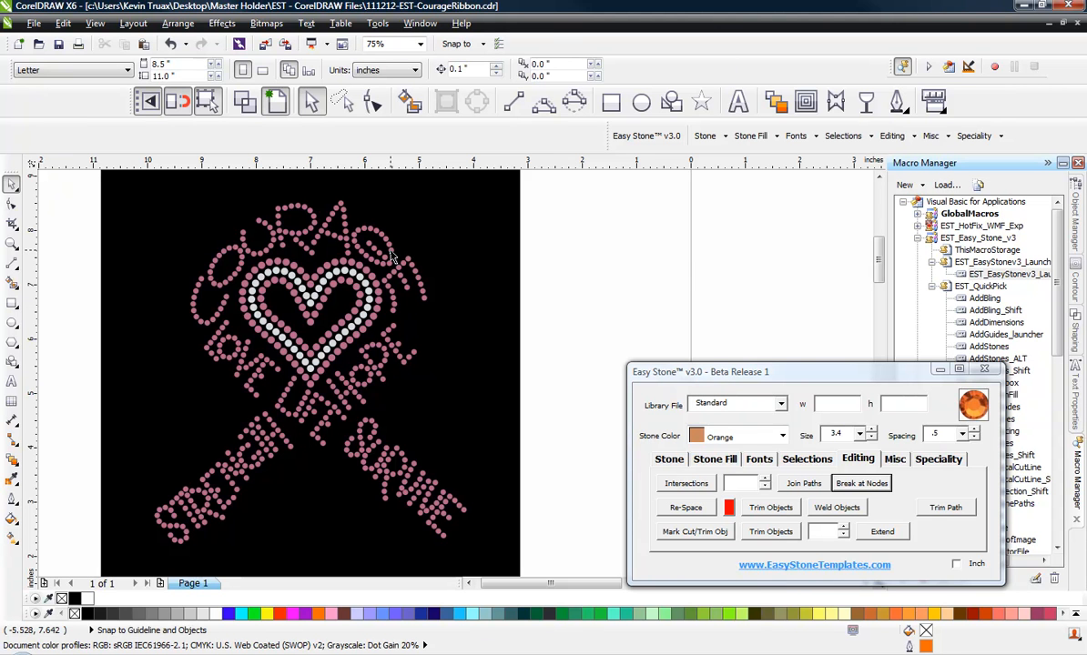
Step: Check the stone sizes used in the COURAGE lettering and in the heart outline of the ribbon design
left_click(390, 248)
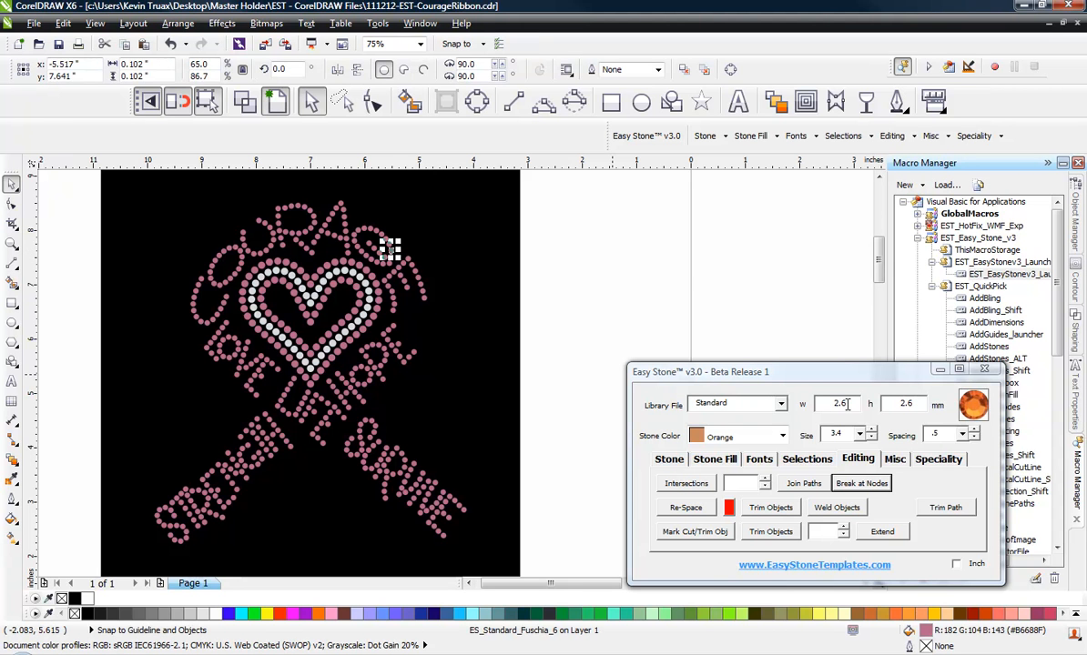
left_click(562, 225)
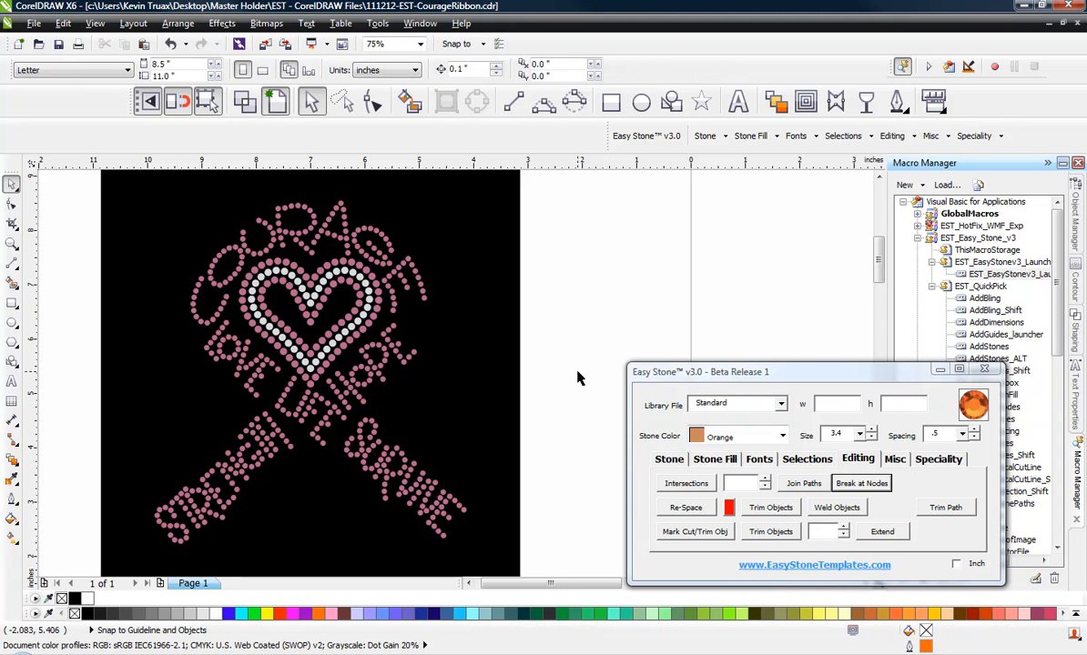
left_click(368, 275)
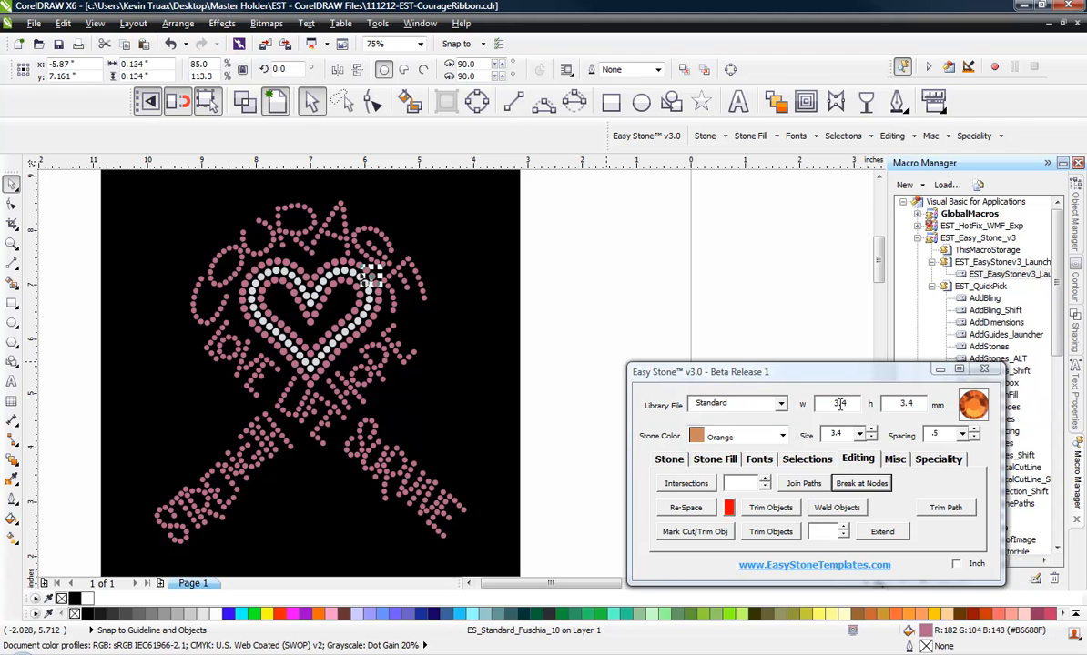
key("Escape")
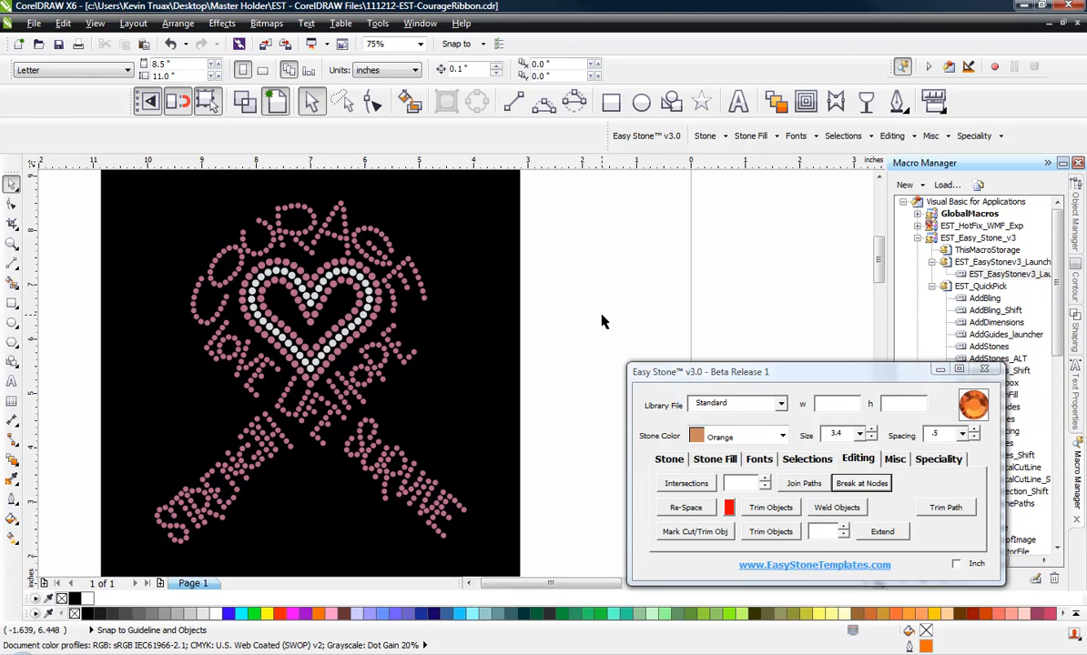
scroll(318, 270, "down", 1)
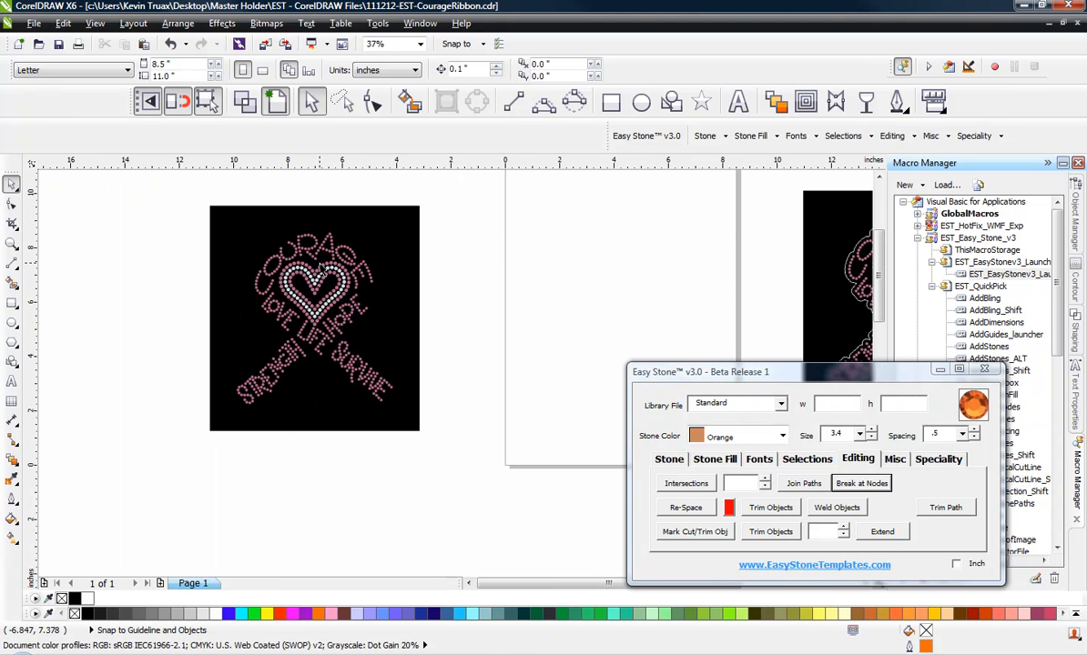
scroll(316, 250, "up", 1)
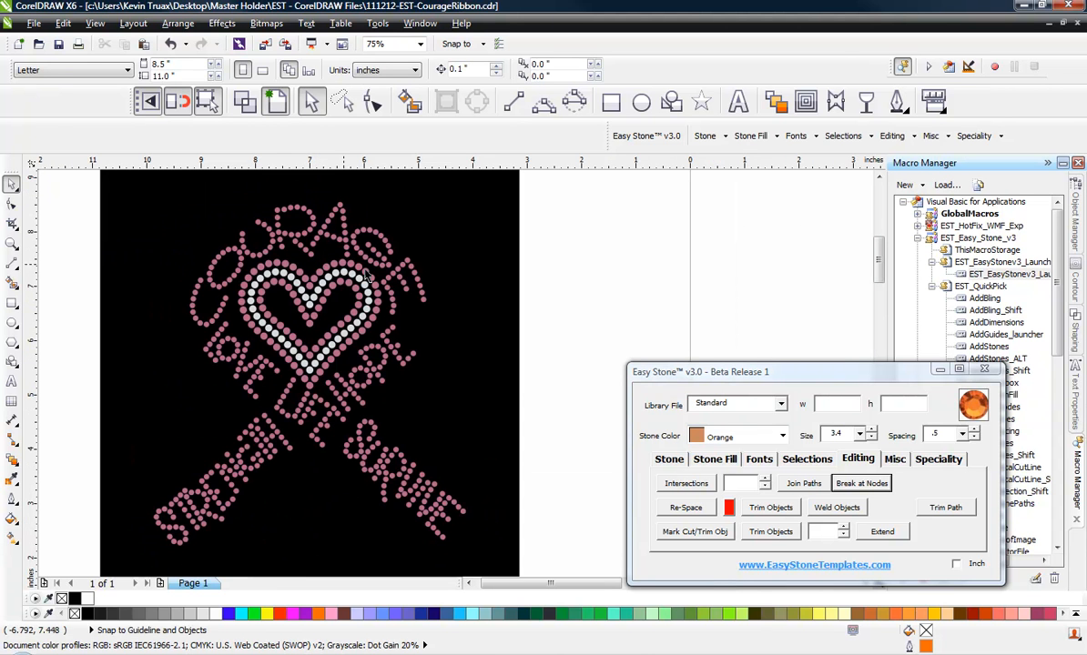
left_click(421, 290)
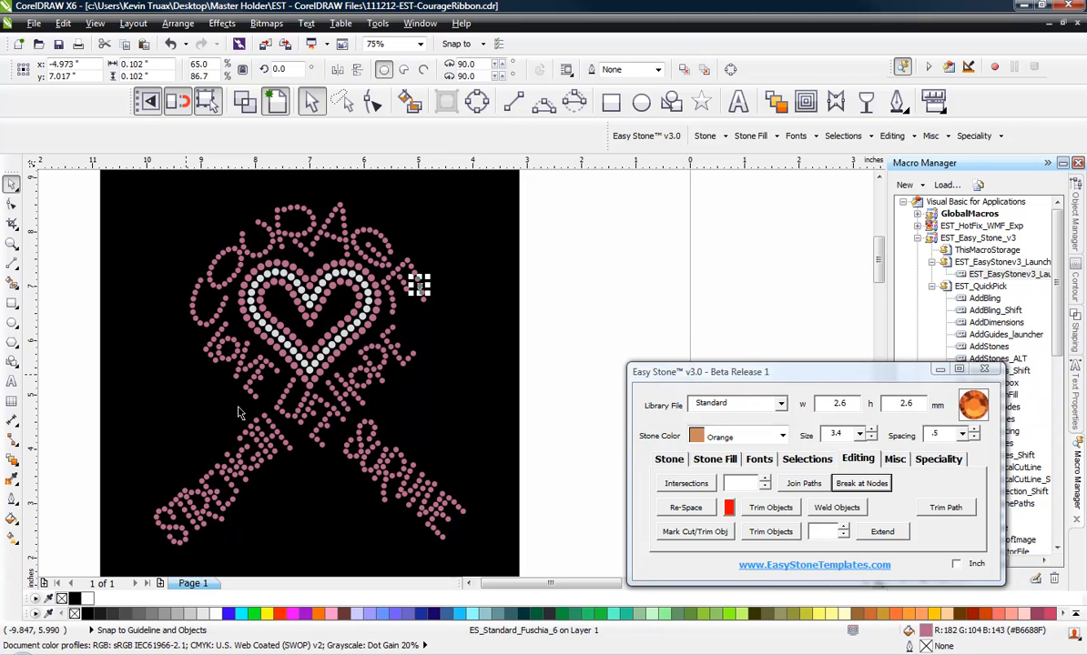
left_click(573, 389)
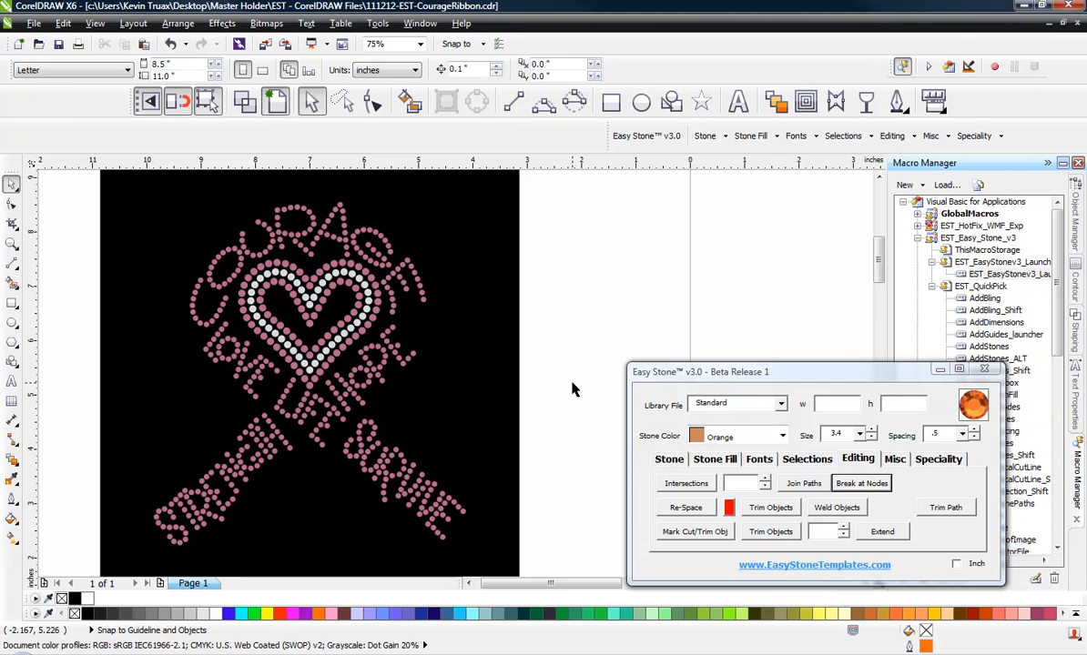
Step: Scale the whole ribbon design, including its black background, proportionally to 130.7%
scroll(382, 277, "down", 2)
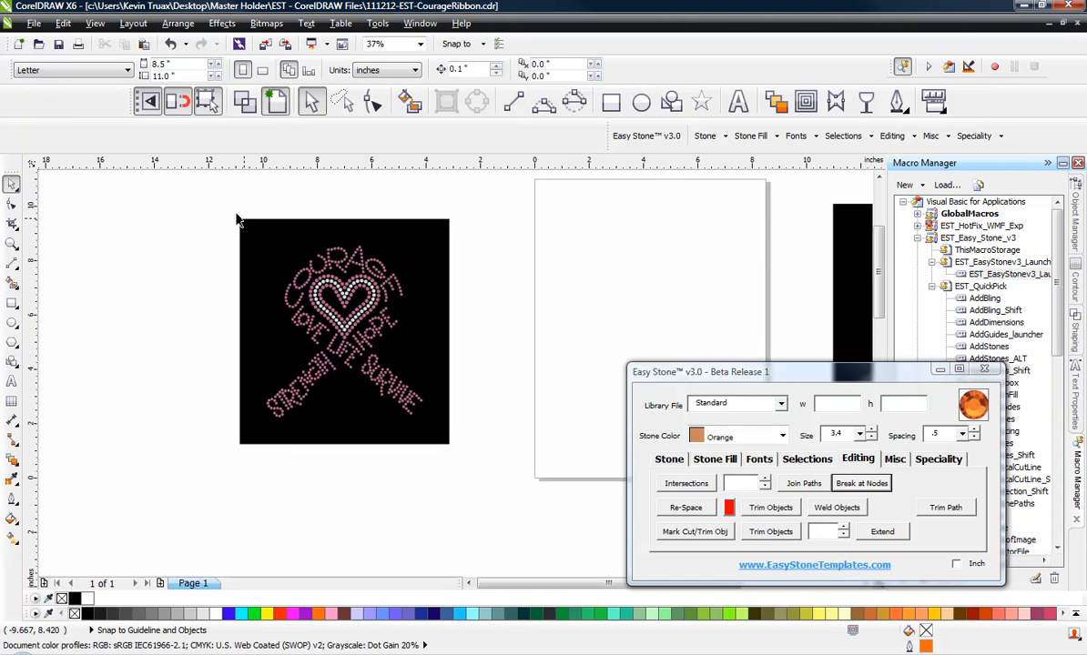
left_click_drag(207, 207, 478, 475)
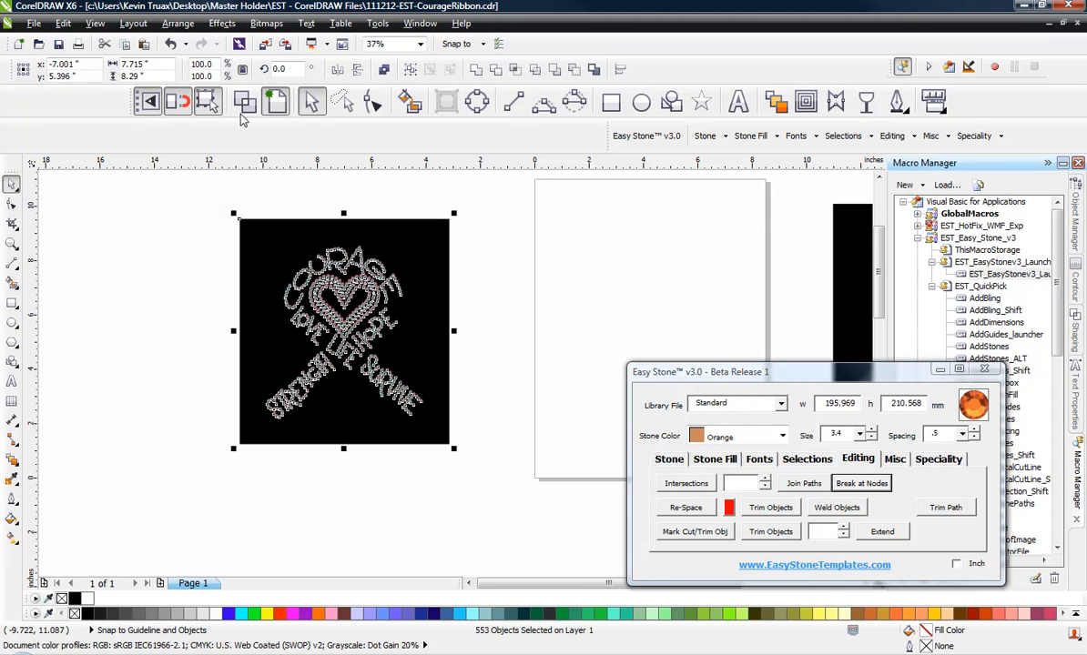
double_click(198, 66)
left_click(243, 70)
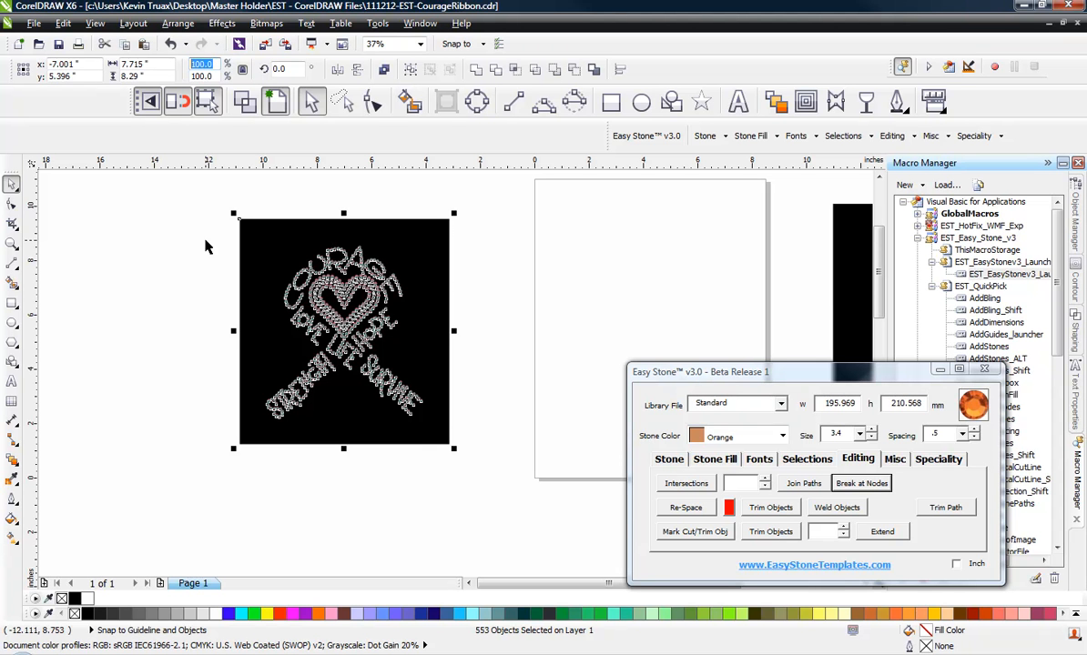
type("130.7")
key("Return")
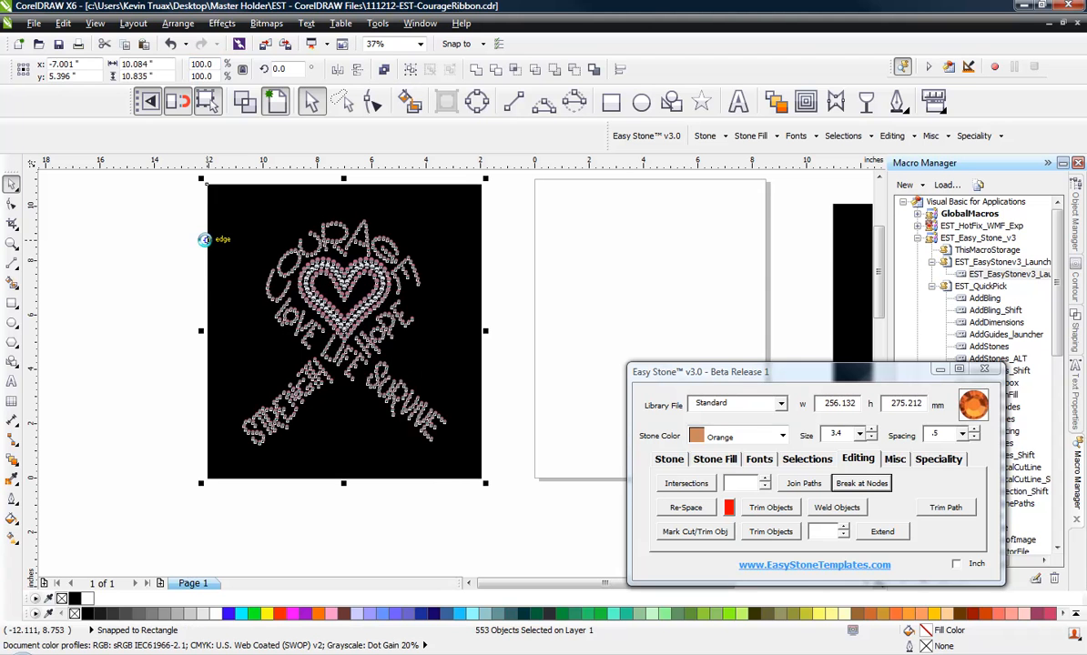
left_click(168, 285)
Step: Check the stone sizes in the enlarged design for one COURAGE lettering stone and one heart stone
scroll(405, 278, "up", 2)
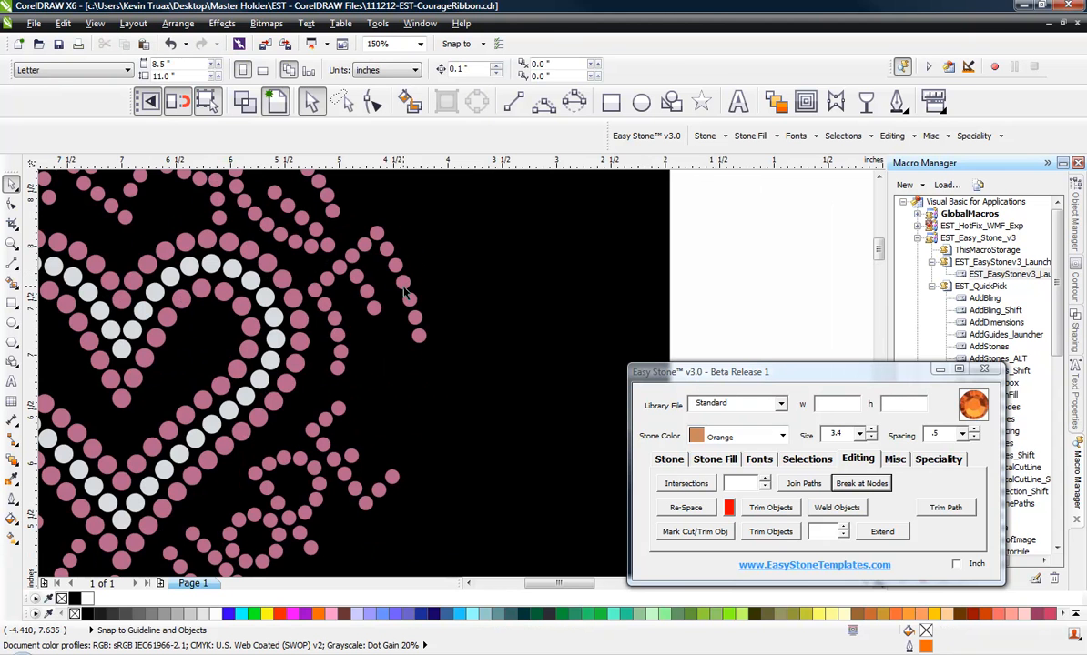
left_click(404, 286)
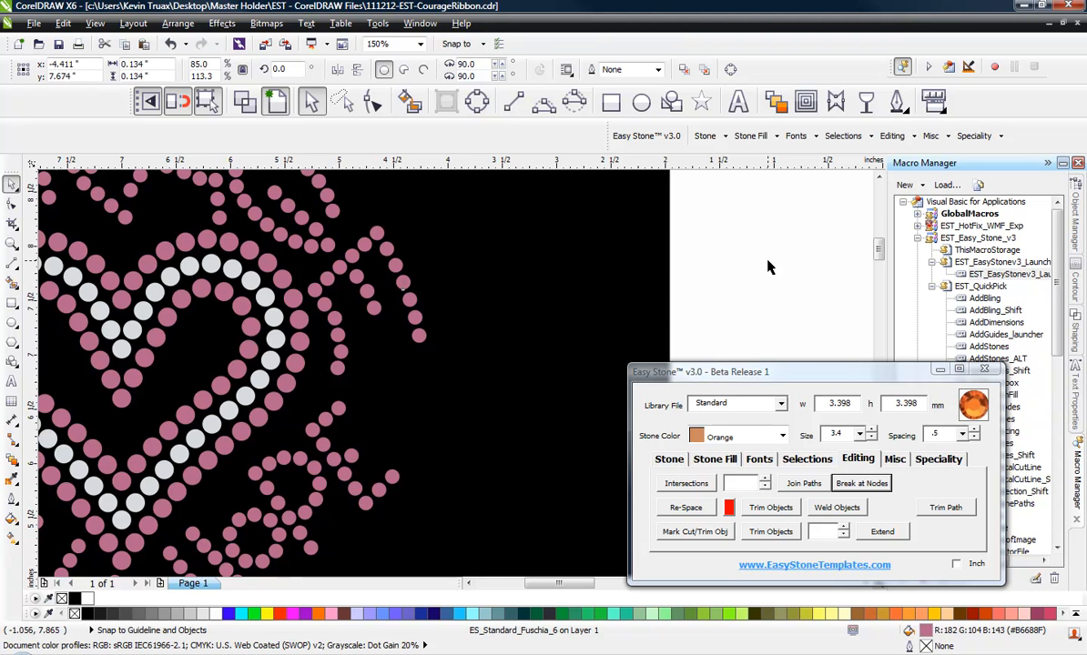
left_click(770, 264)
scroll(507, 271, "down", 2)
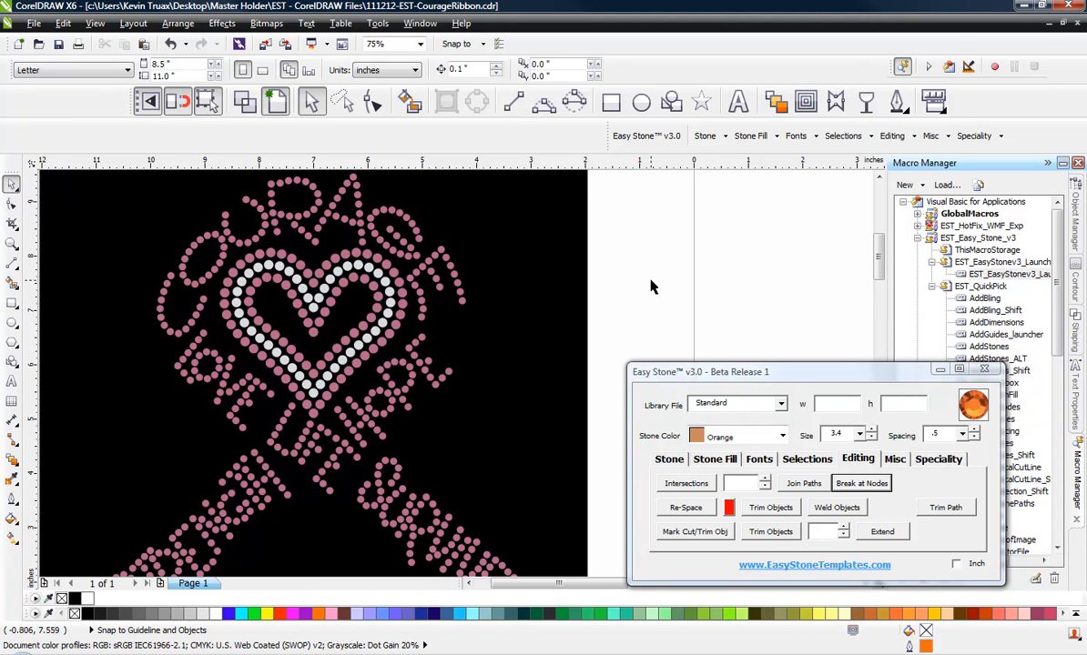
scroll(382, 264, "down", 1)
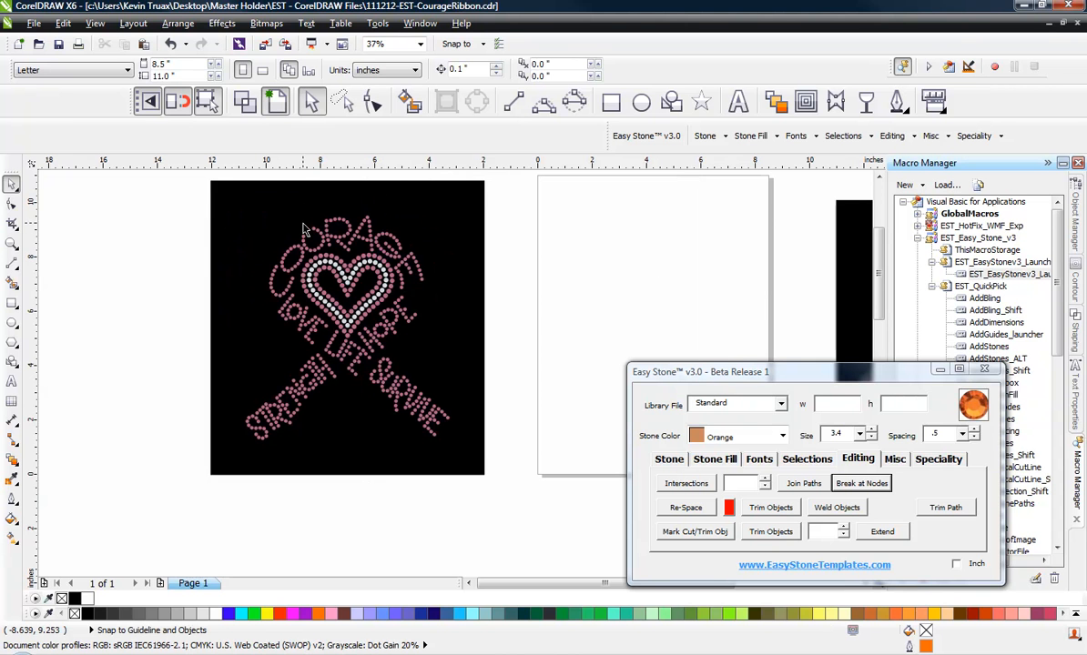
scroll(314, 262, "up", 1)
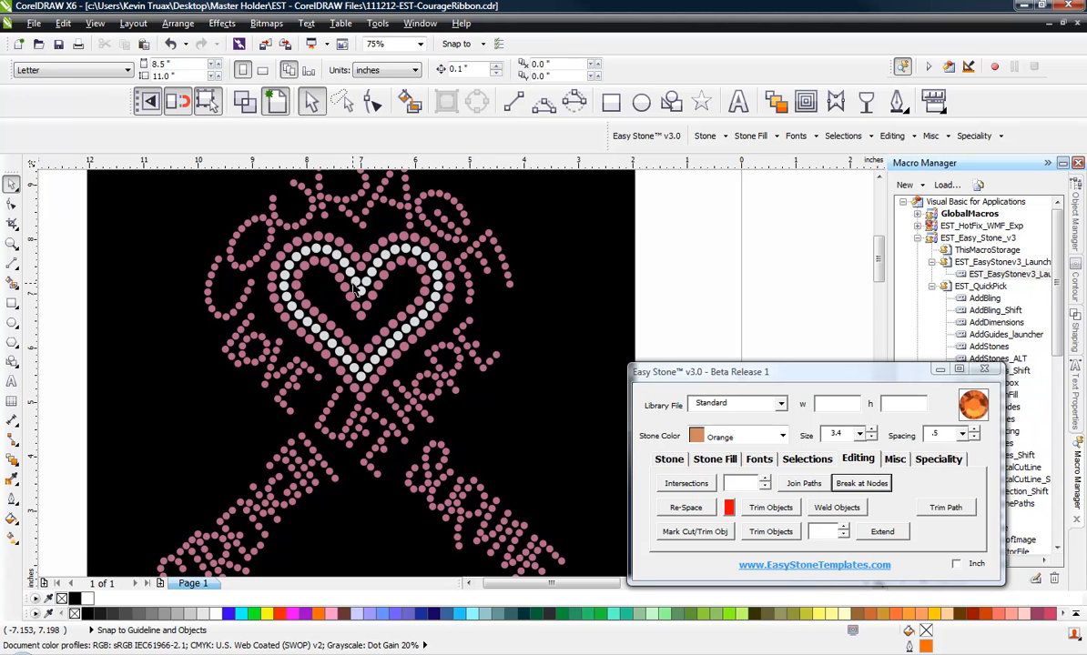
left_click(378, 287)
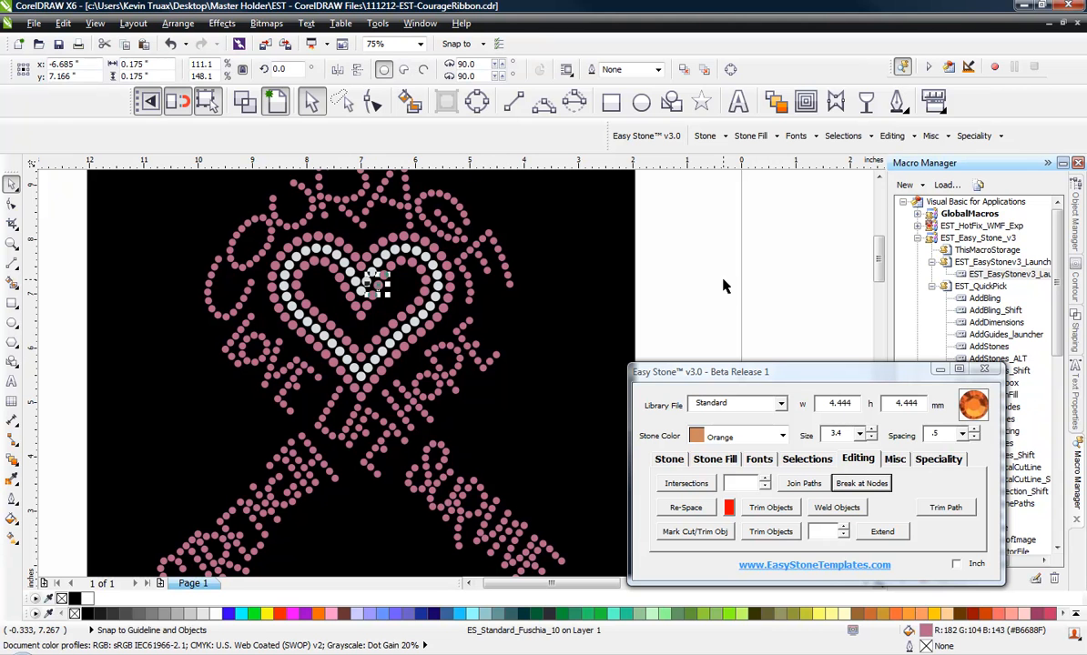
left_click(646, 271)
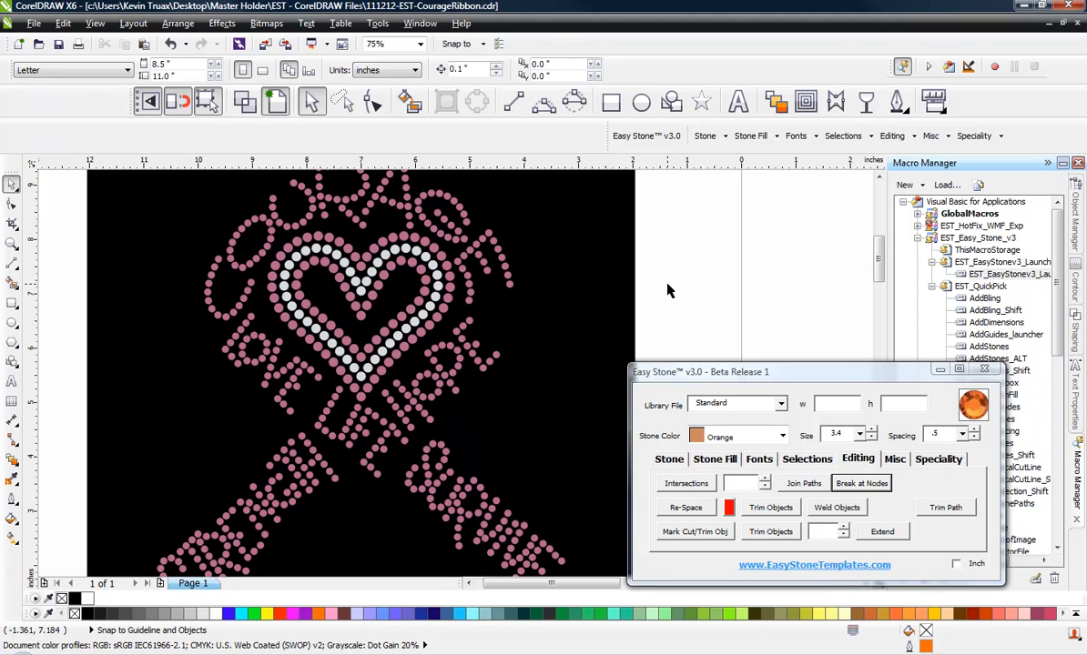
Step: Mark a heart stone as the sample and select the stones of matching size around the heart with a 0.4 tolerance
left_click(390, 264)
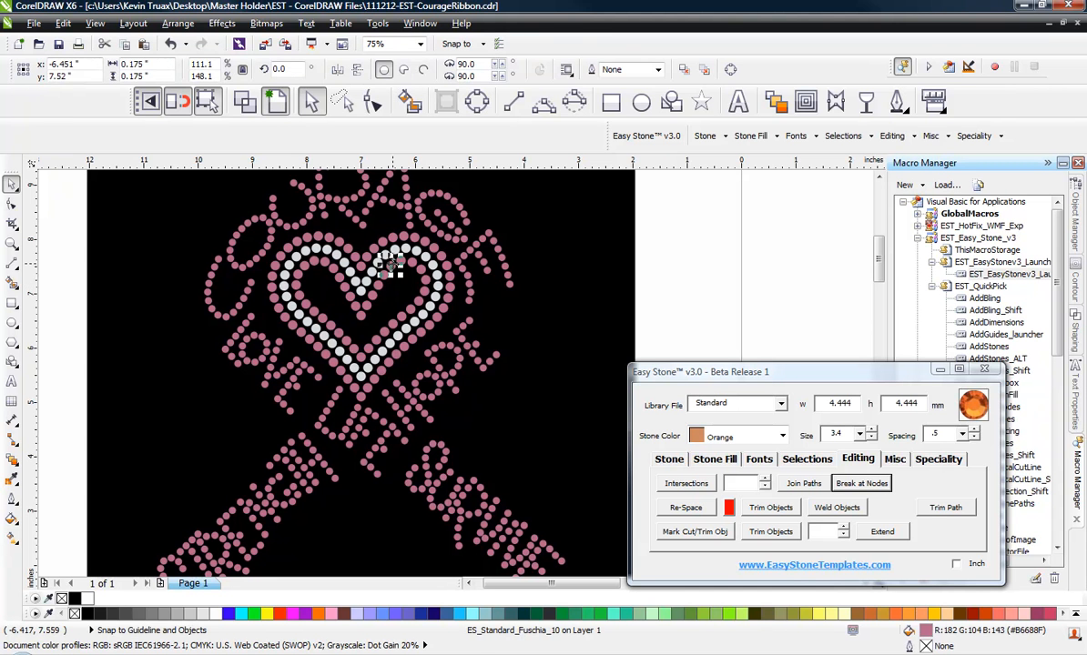
left_click(805, 460)
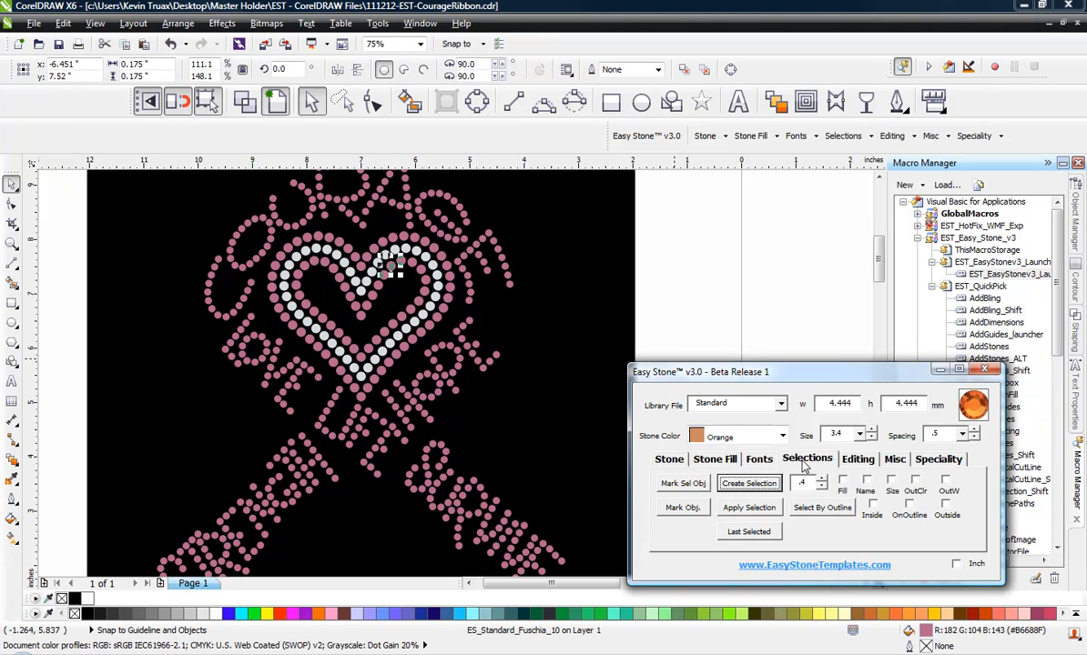
left_click(683, 484)
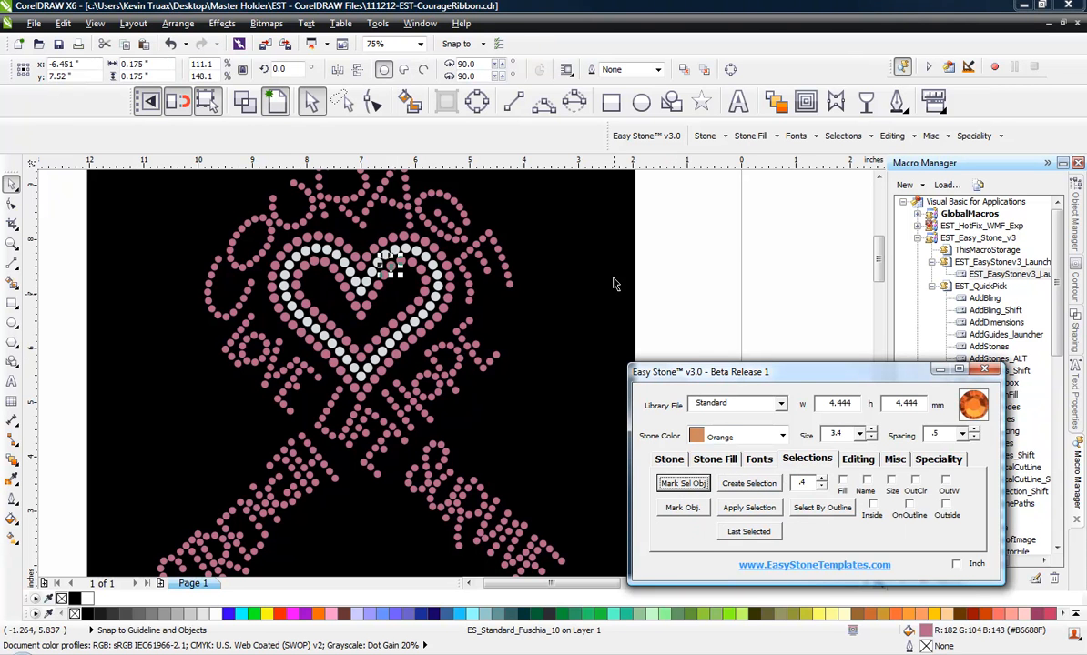
left_click_drag(584, 180, 207, 402)
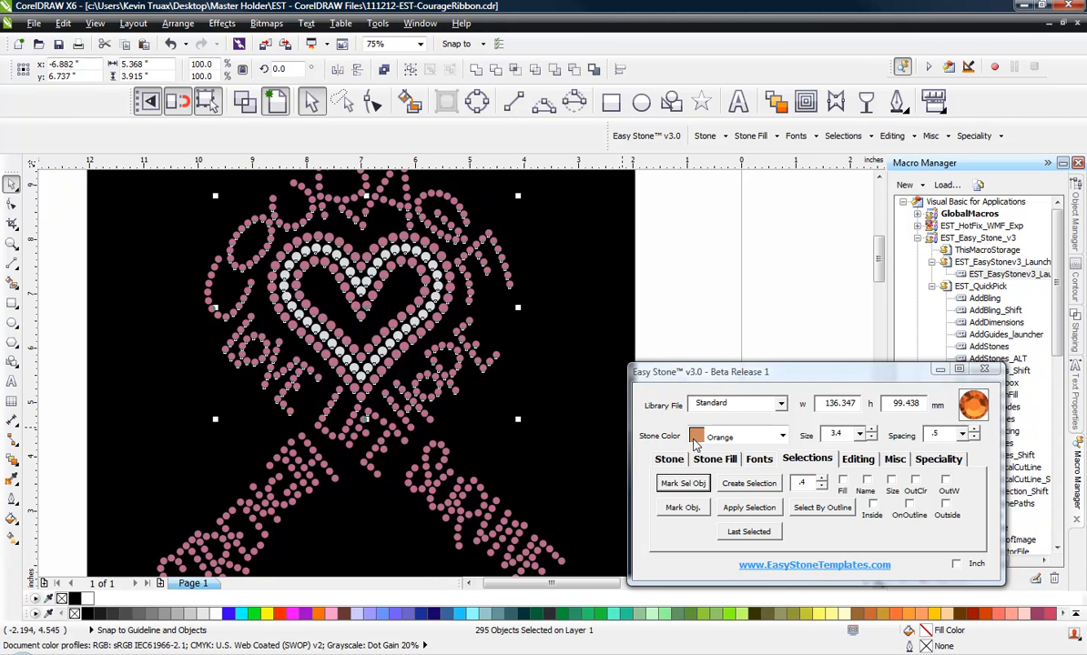
left_click(891, 483)
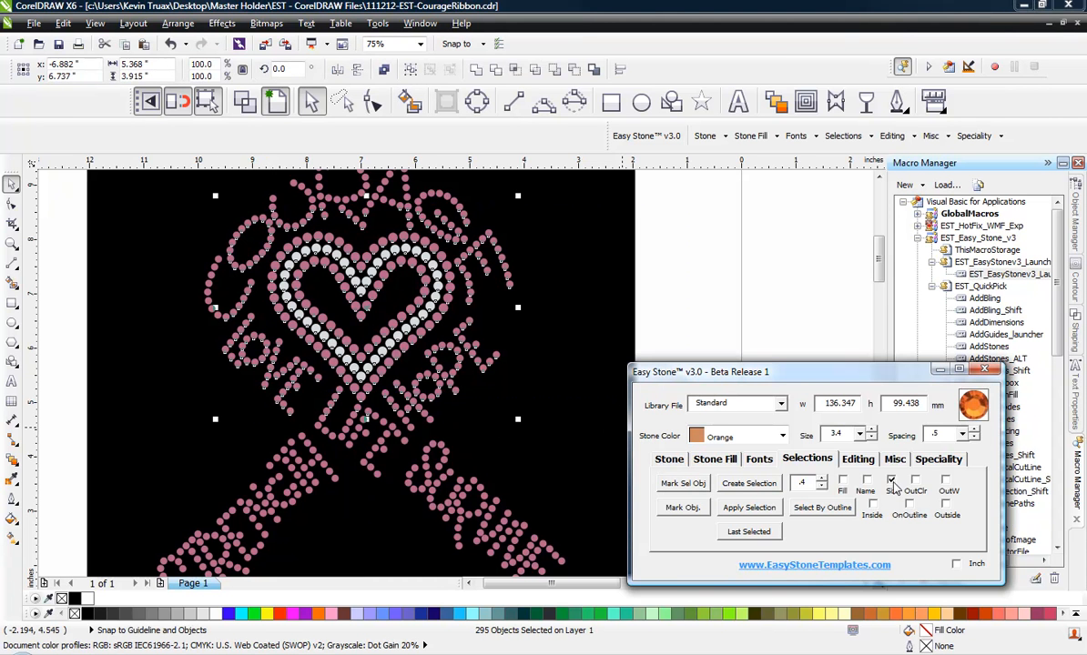
left_click(748, 484)
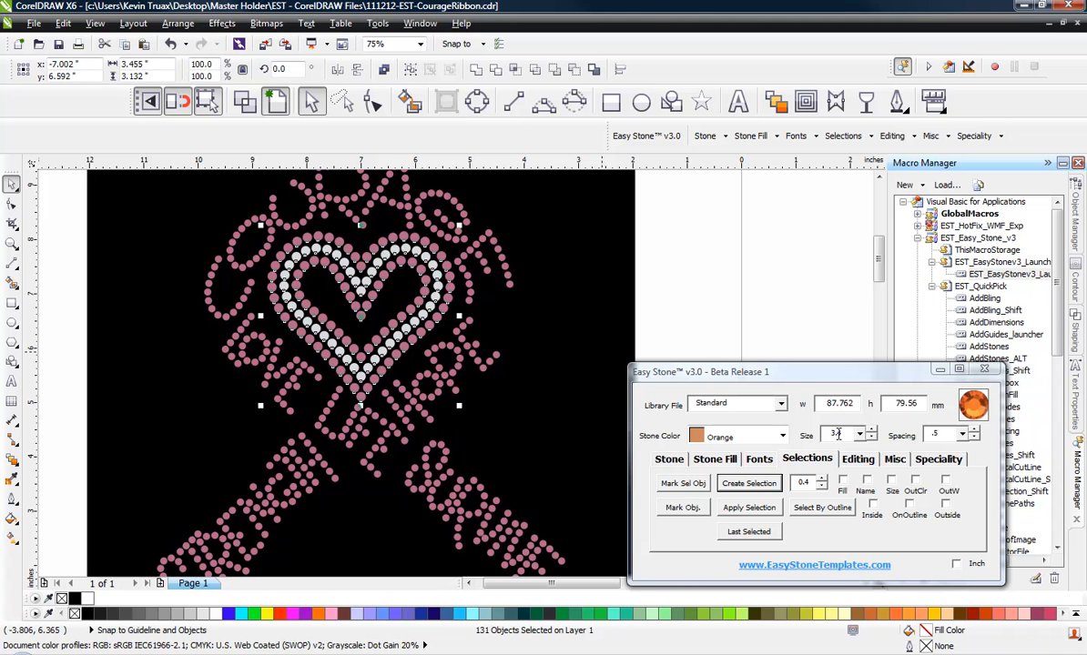
Step: Resize the selected heart stones to 3.4 mm with Resize/Replace
left_click(668, 459)
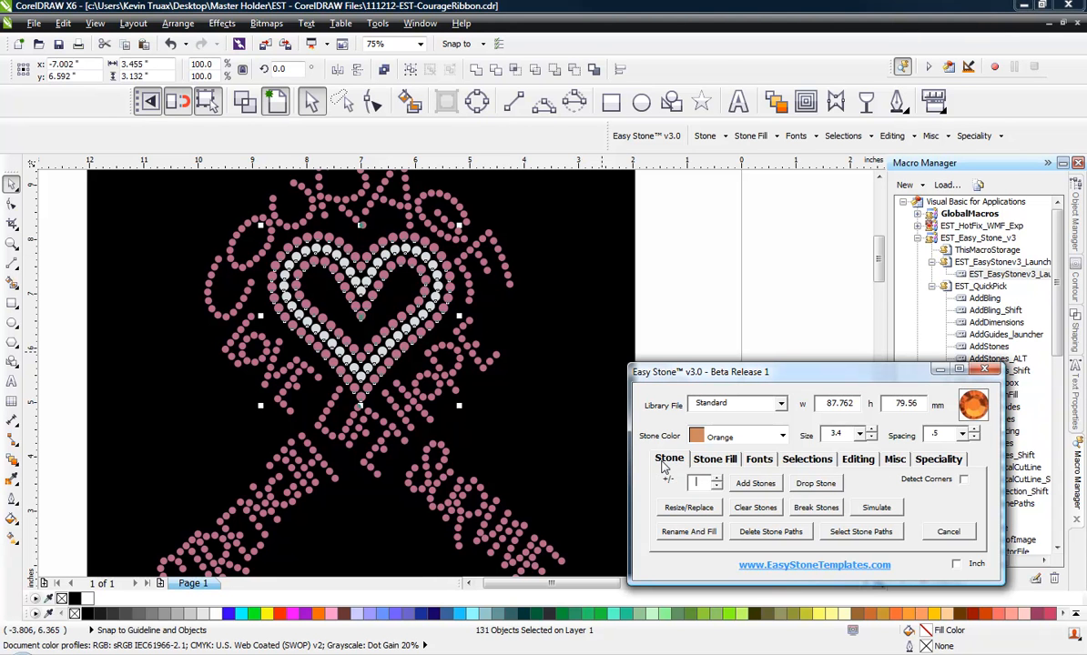
left_click(689, 507)
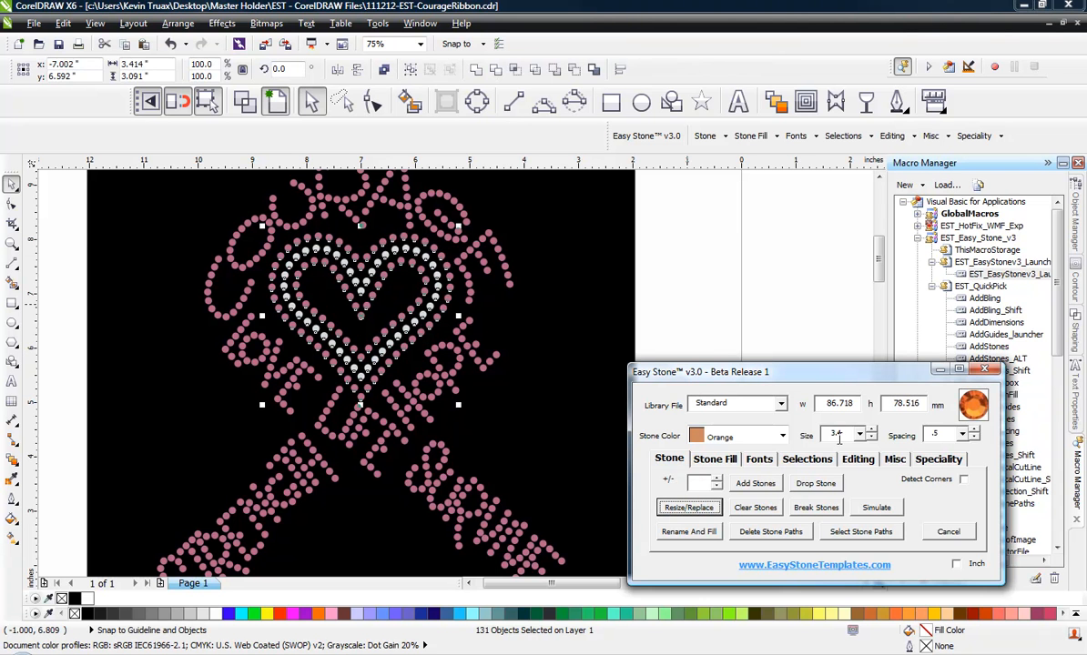
left_click(711, 296)
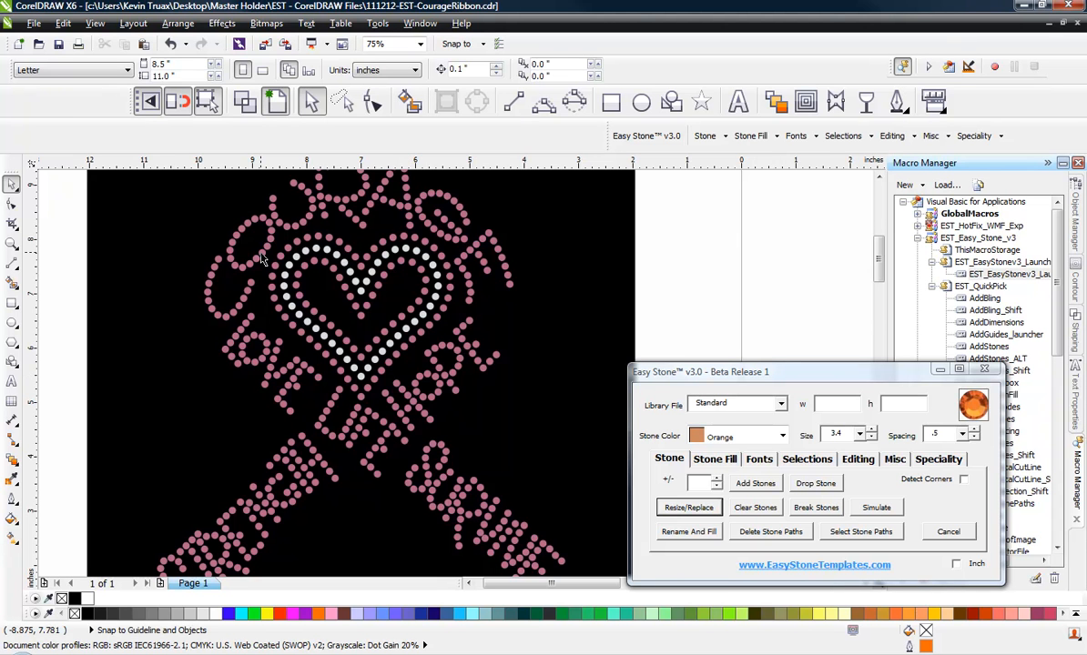
Step: Select all stones of the enlarged ribbon design without its background to check the overall dimensions
scroll(259, 252, "down", 2)
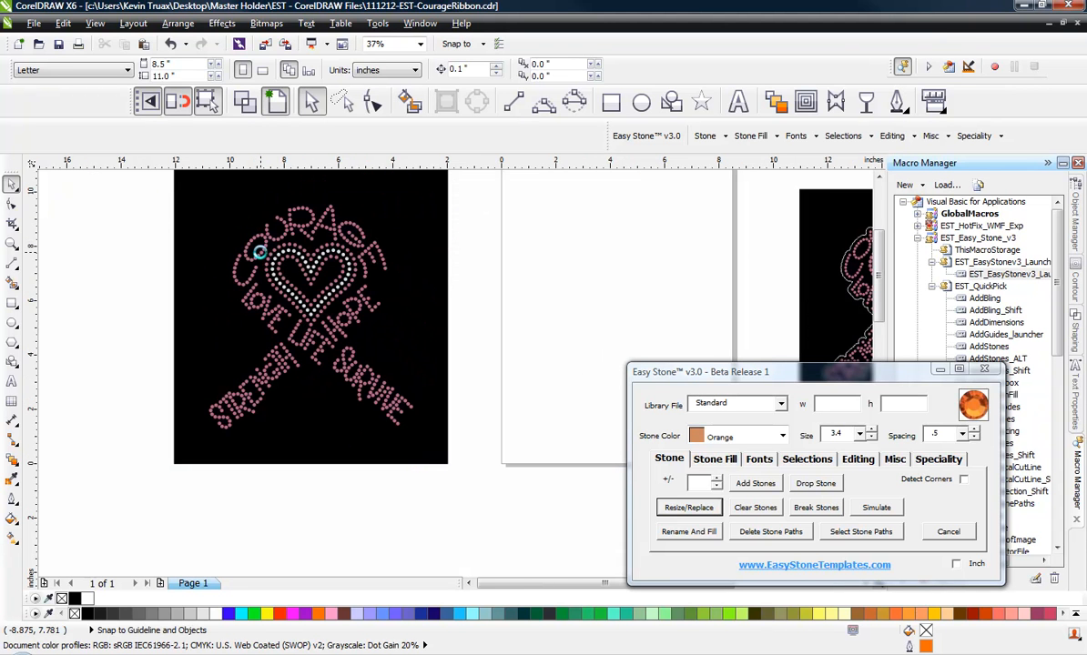
left_click_drag(148, 187, 414, 424)
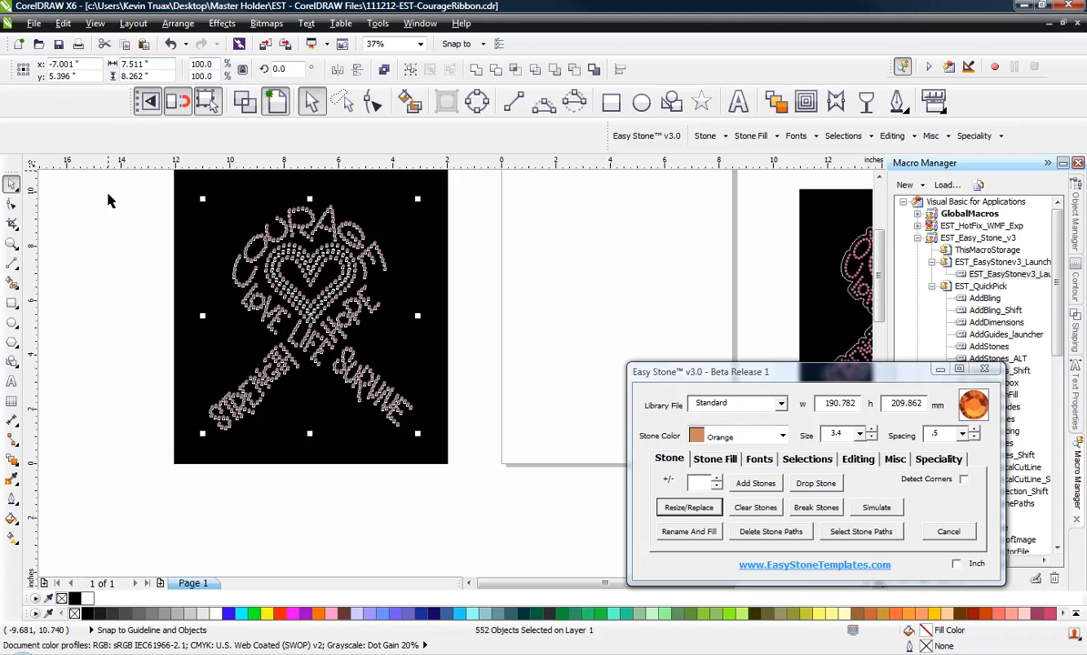
left_click(110, 235)
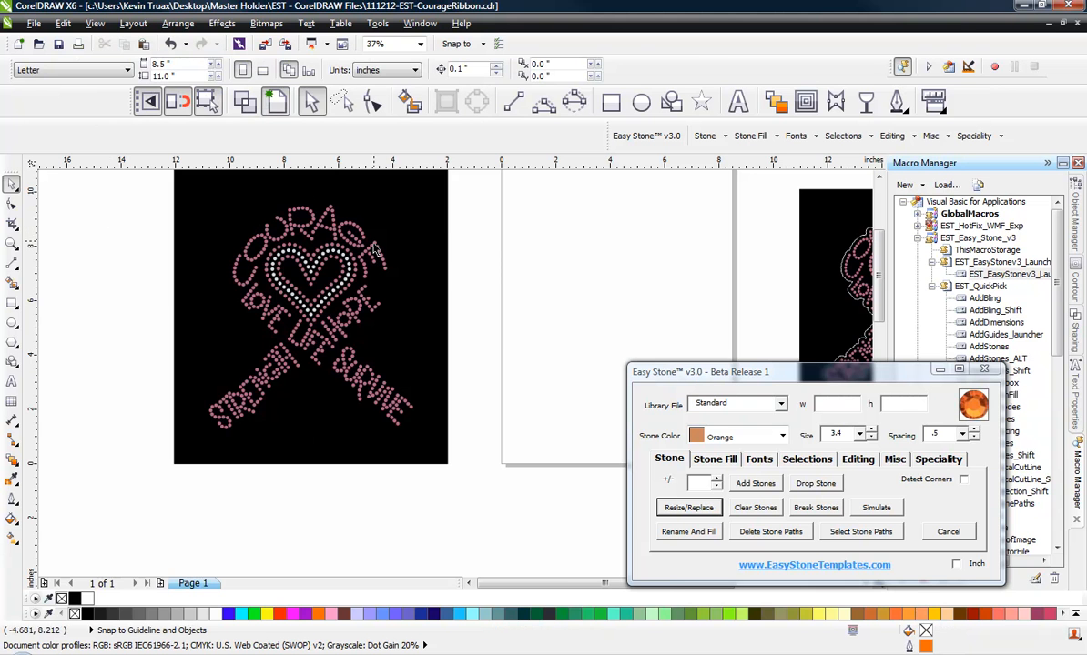
Step: Place a copy of the outlined ribbon design with the plain black background below the enlarged design
scroll(176, 305, "down", 1)
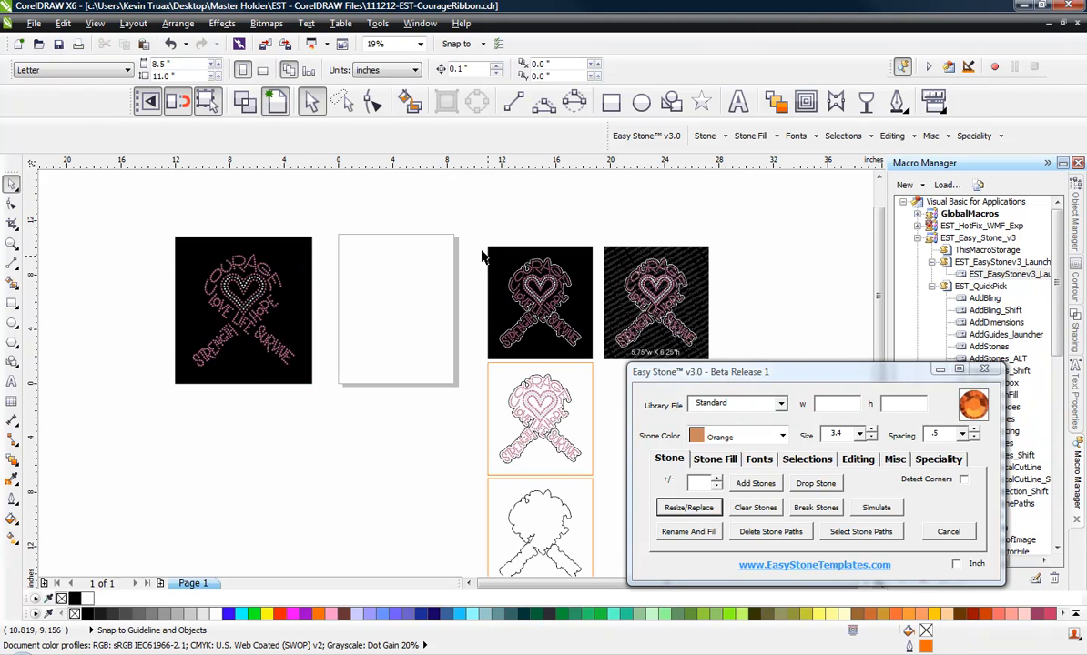
left_click_drag(599, 369, 275, 480)
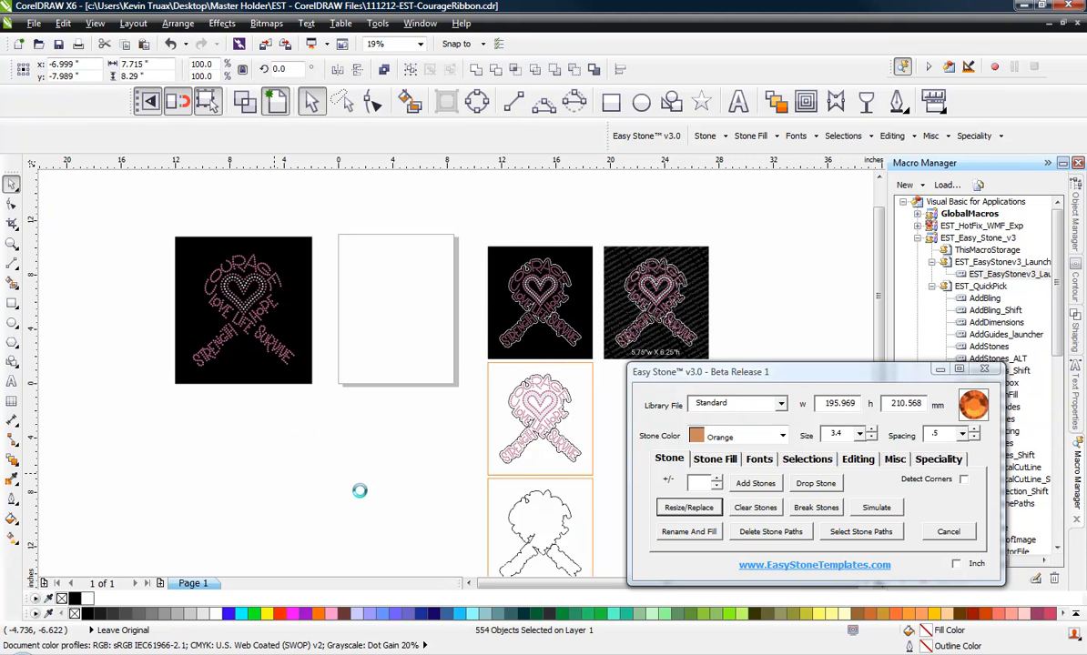
scroll(246, 531, "up", 1)
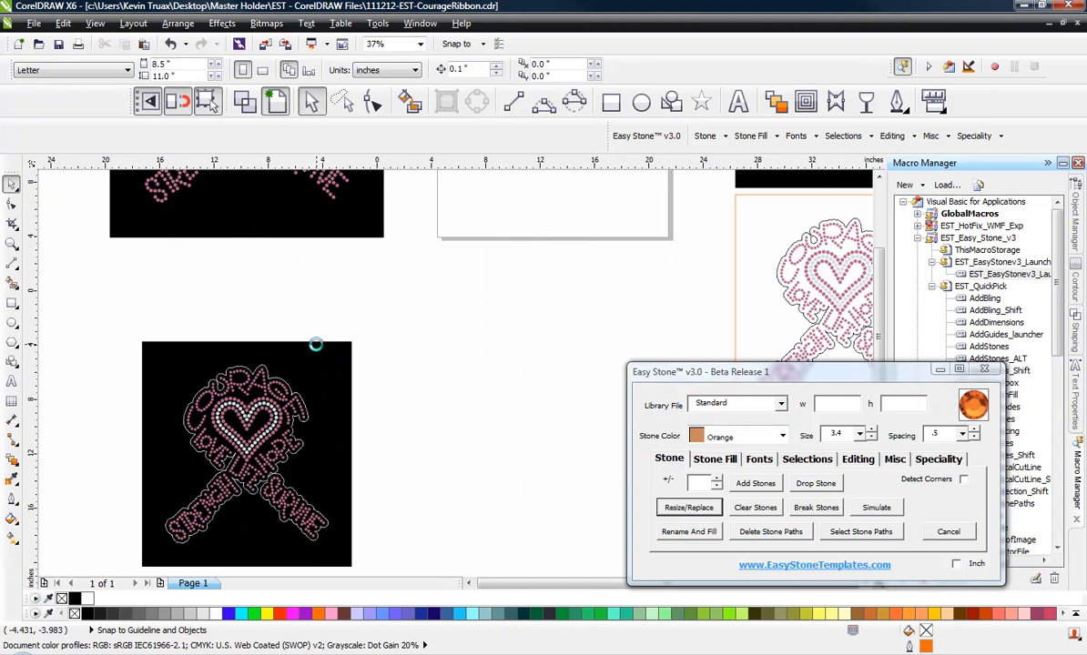
scroll(316, 345, "down", 2)
scroll(278, 400, "up", 2)
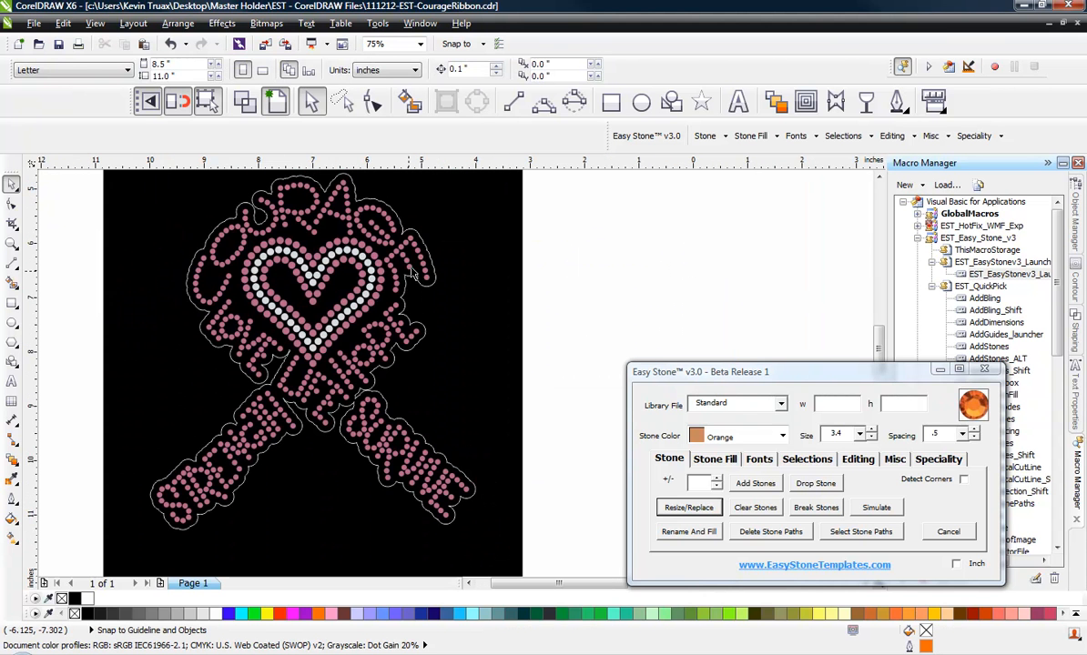
Step: Delete the decal cut line around the copied ribbon design
left_click(426, 249)
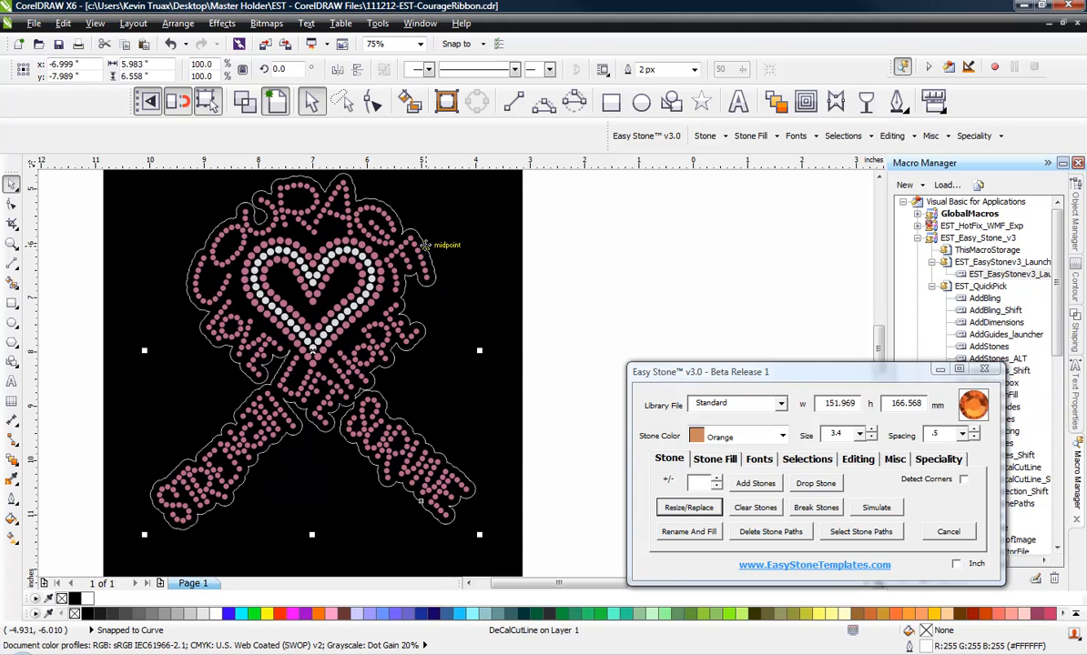
key("Delete")
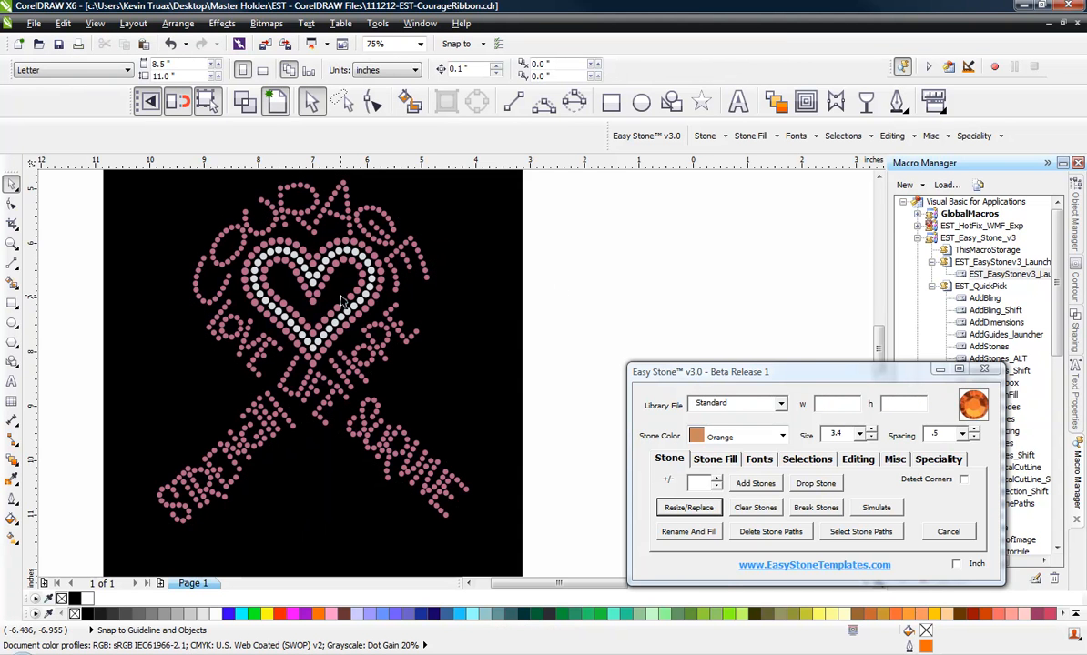
scroll(344, 303, "down", 1)
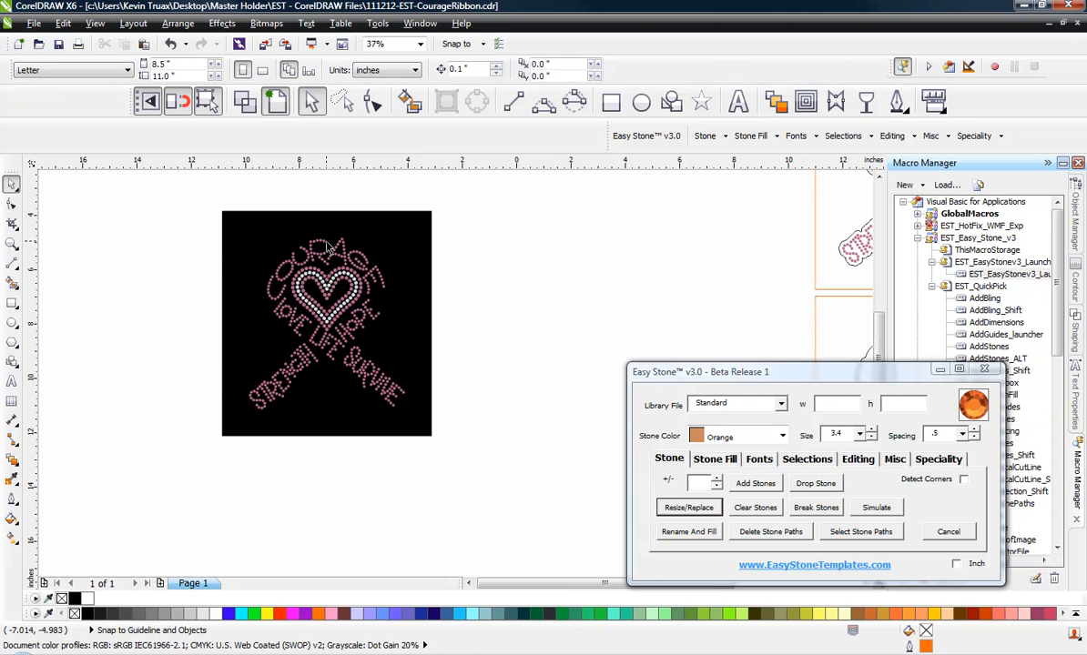
Step: Register one letter stone of the copied design as the reference size for Scale Design
left_click(938, 459)
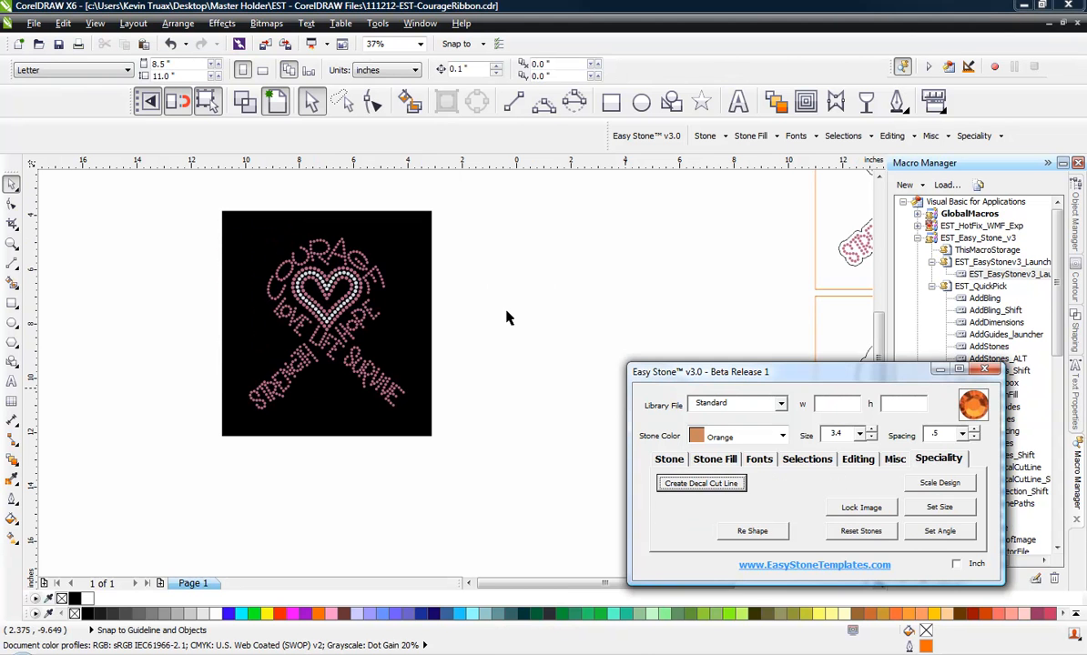
scroll(314, 248, "up", 1)
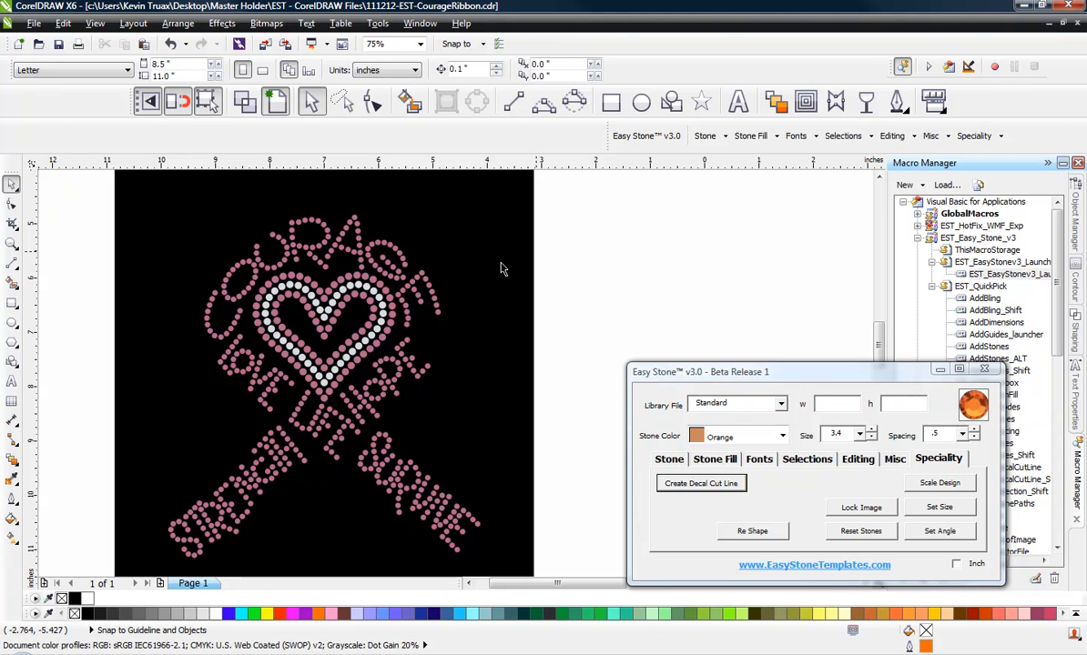
left_click(424, 279)
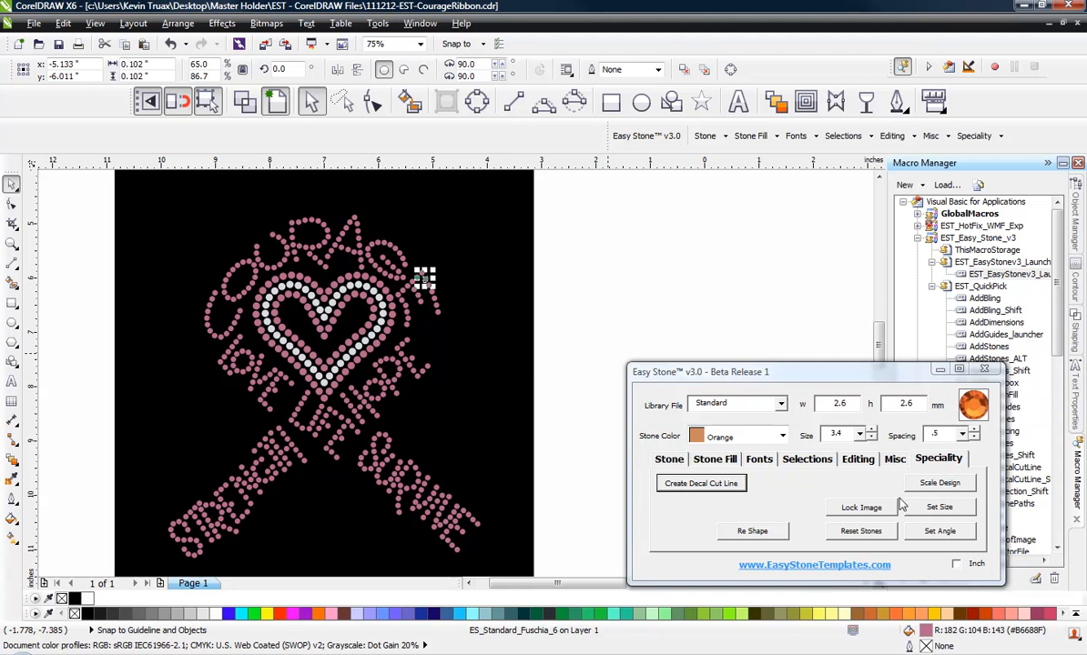
left_click(940, 488)
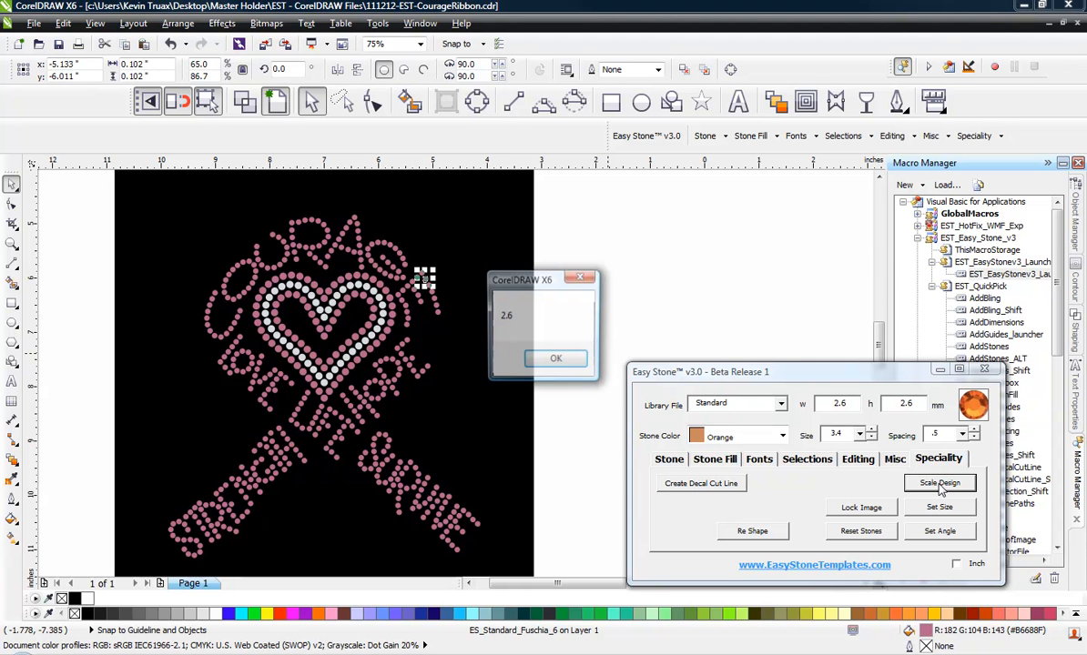
left_click(557, 360)
Step: Select the whole copied design with its black background and scale it for 3.4 mm stones with Scale Design
scroll(378, 241, "down", 2)
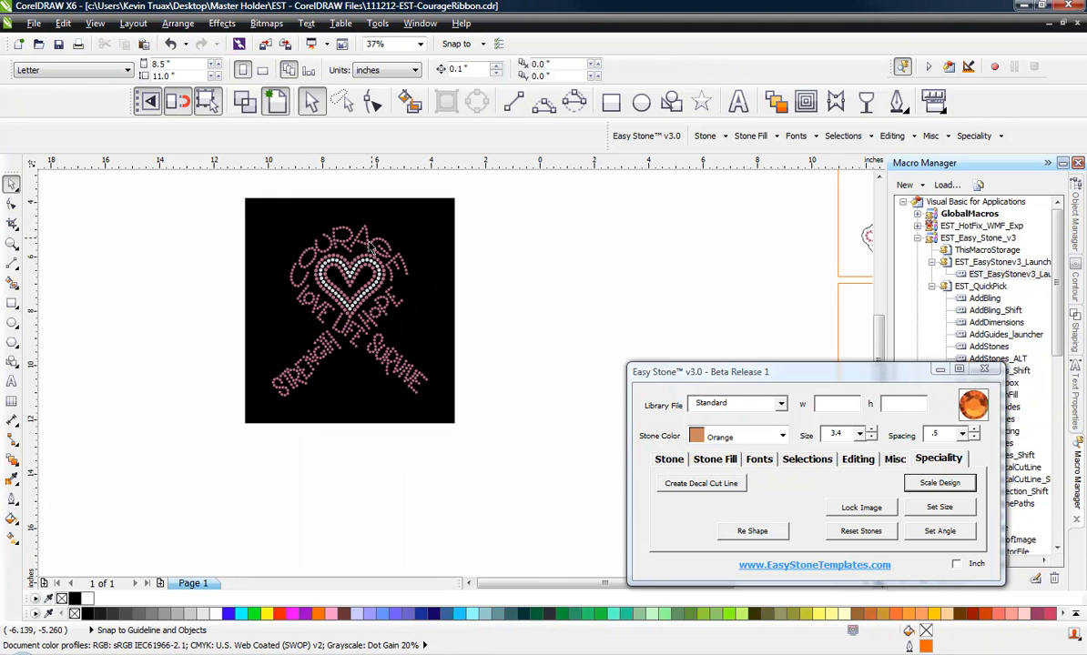
left_click_drag(221, 191, 485, 441)
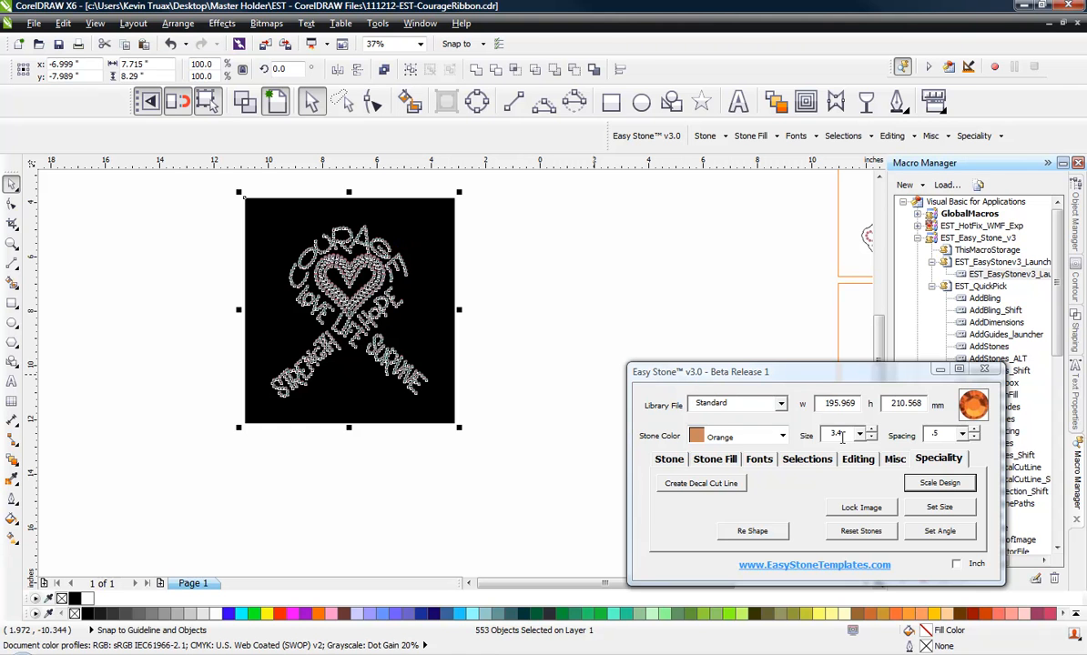
left_click(956, 489)
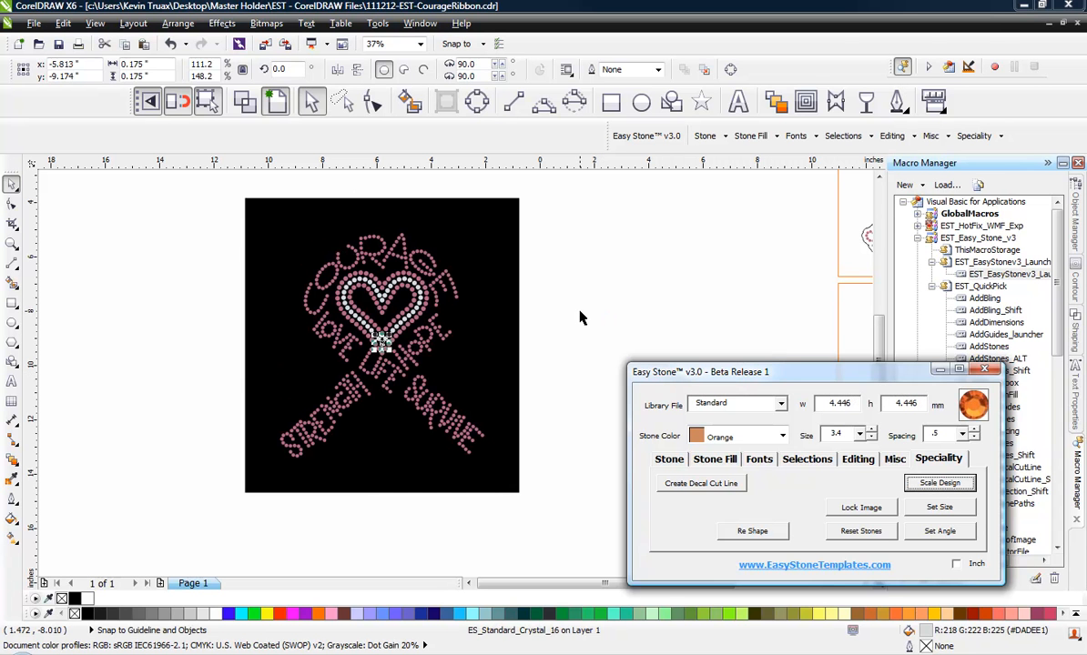
Step: Check the sizes of the letter stones and heart stones in the scaled copy, including a heart stone's object name
scroll(430, 301, "up", 5)
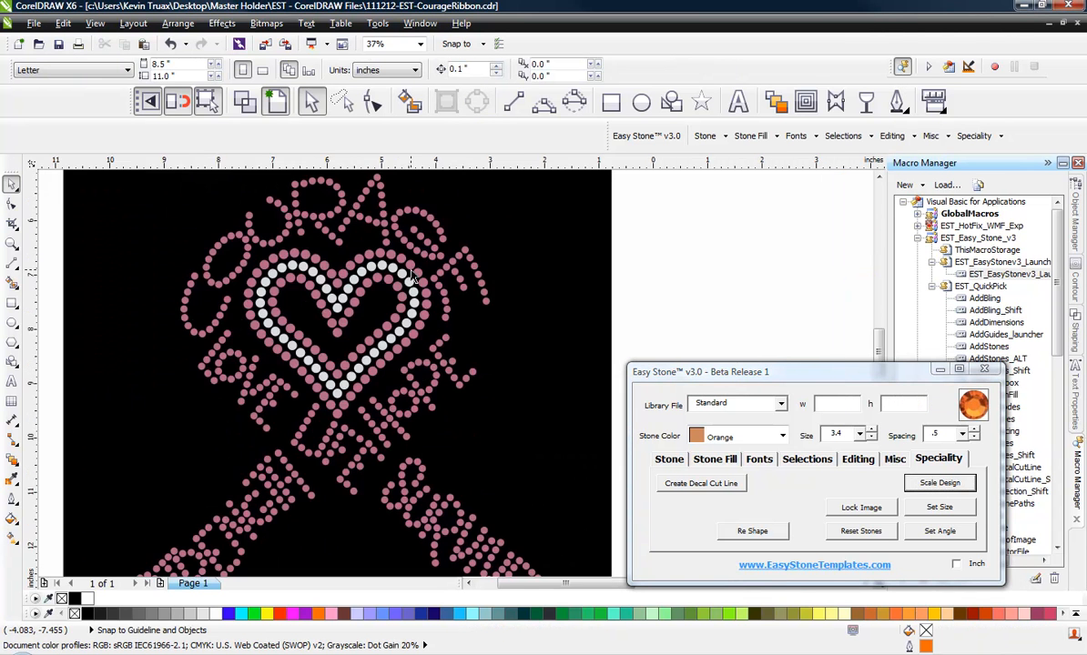
left_click(426, 234)
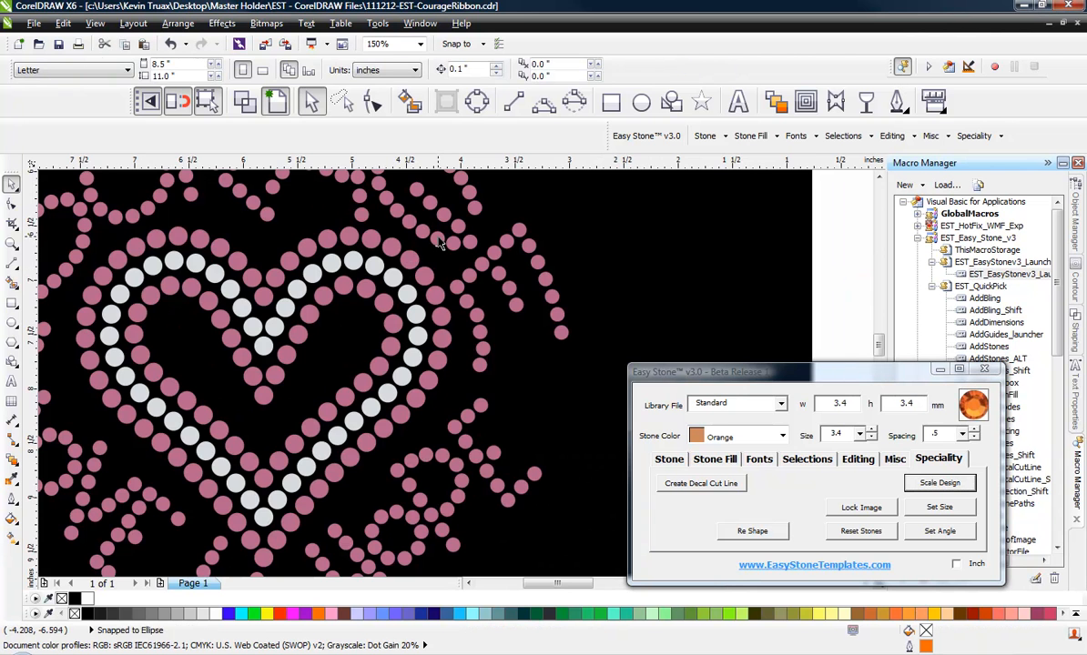
scroll(409, 238, "down", 3)
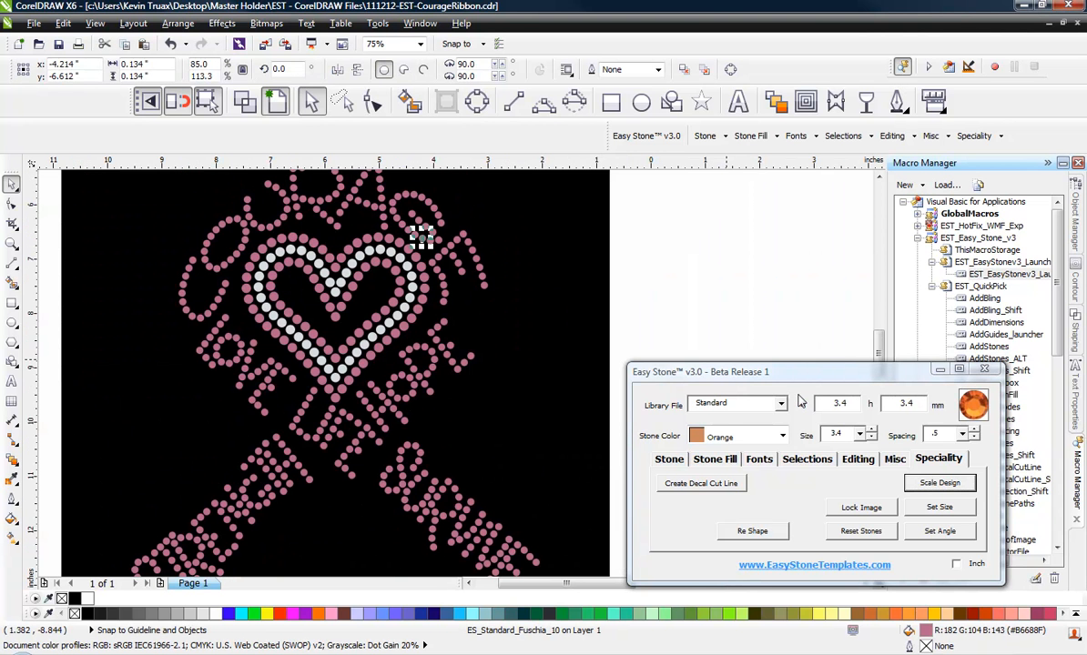
left_click(682, 302)
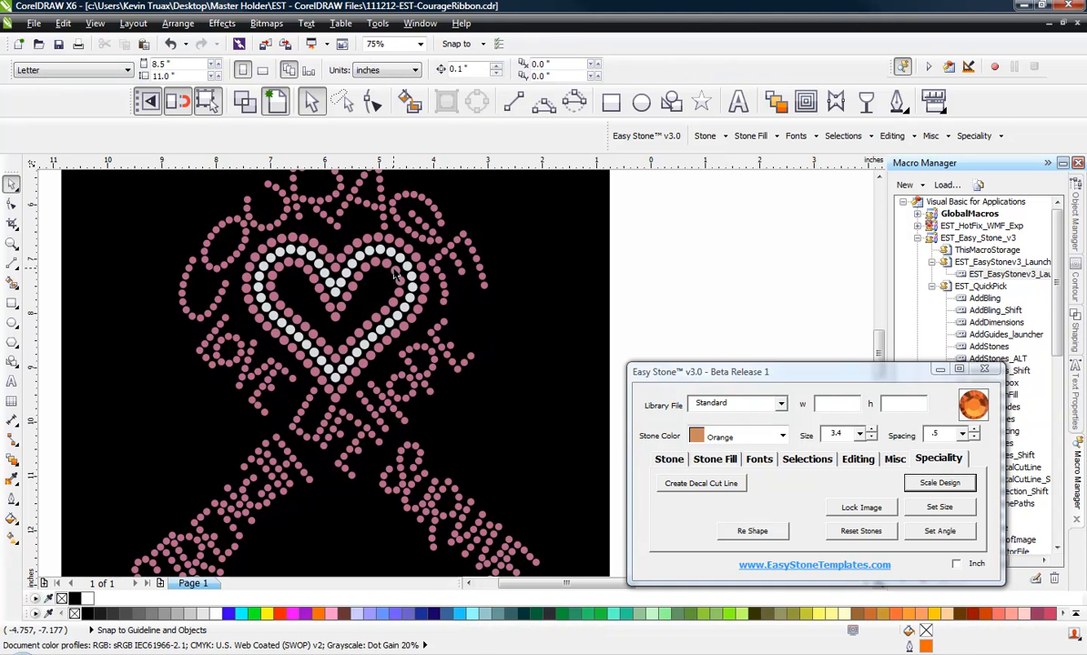
left_click(393, 270)
left_click(664, 313)
left_click(409, 247)
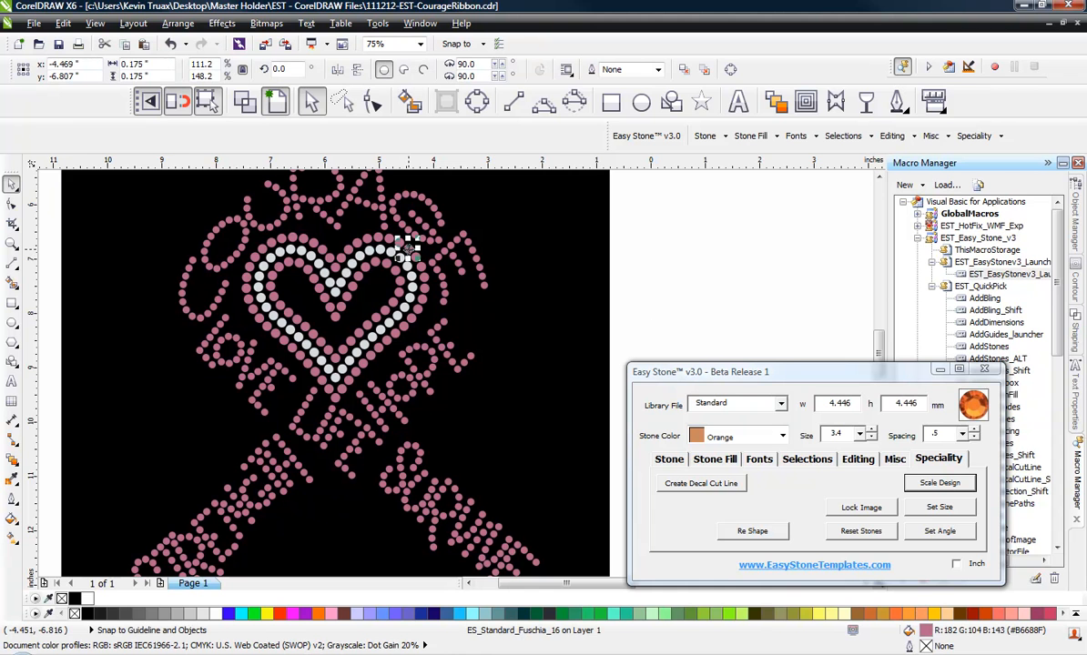
left_click(1075, 217)
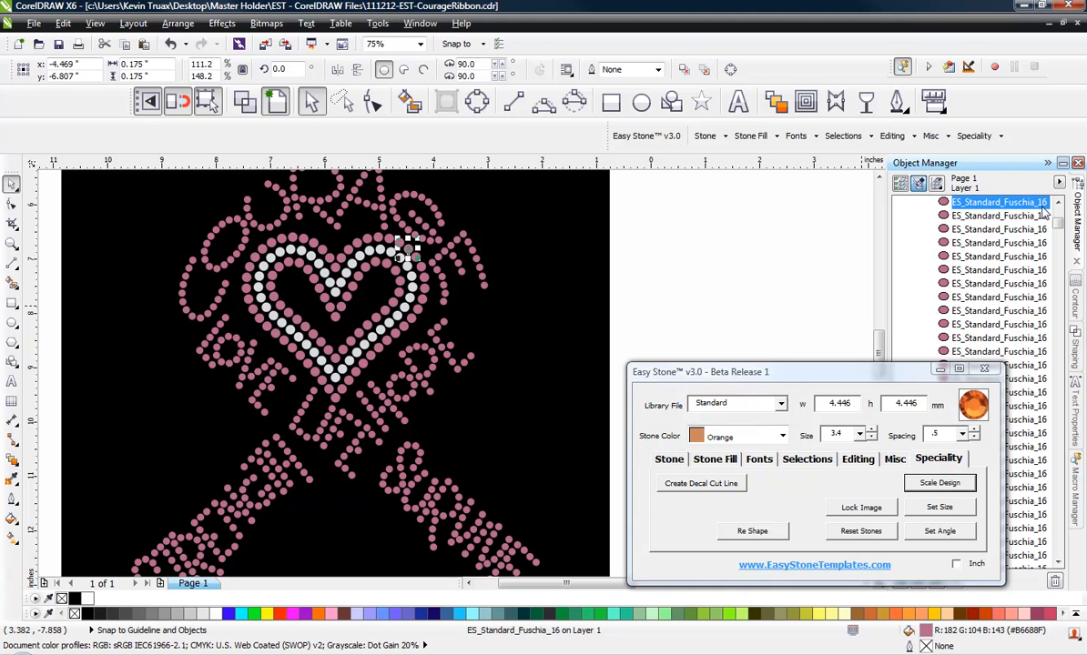
left_click(767, 229)
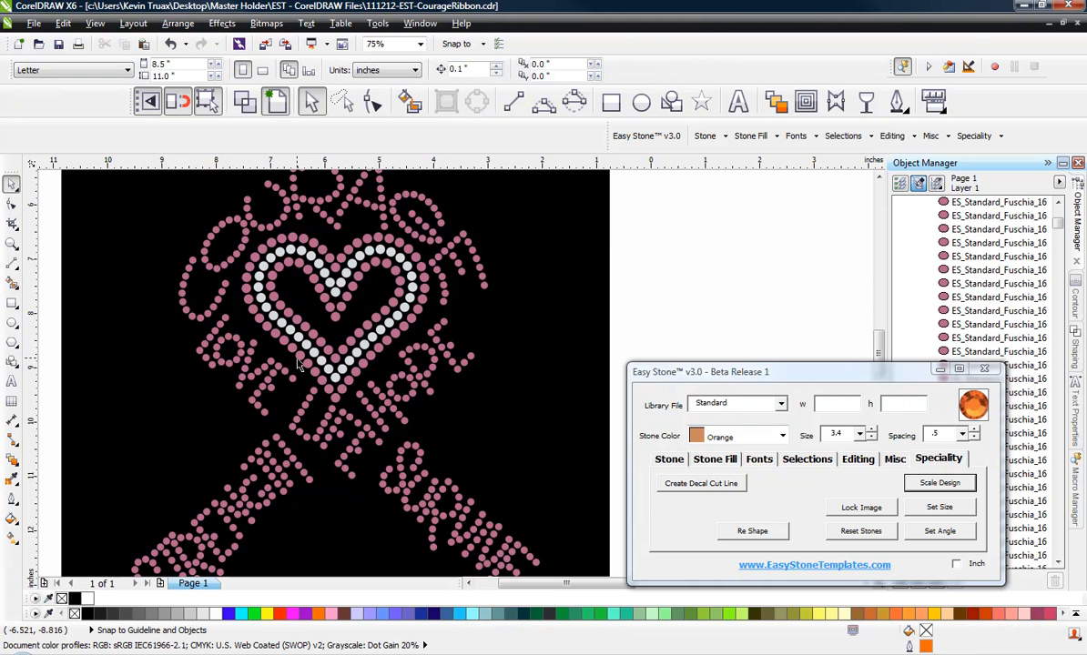
Step: Mark a pink heart stone as the sample and select the stones of matching size around the heart with a 0.4 tolerance
left_click(398, 248)
left_click(792, 459)
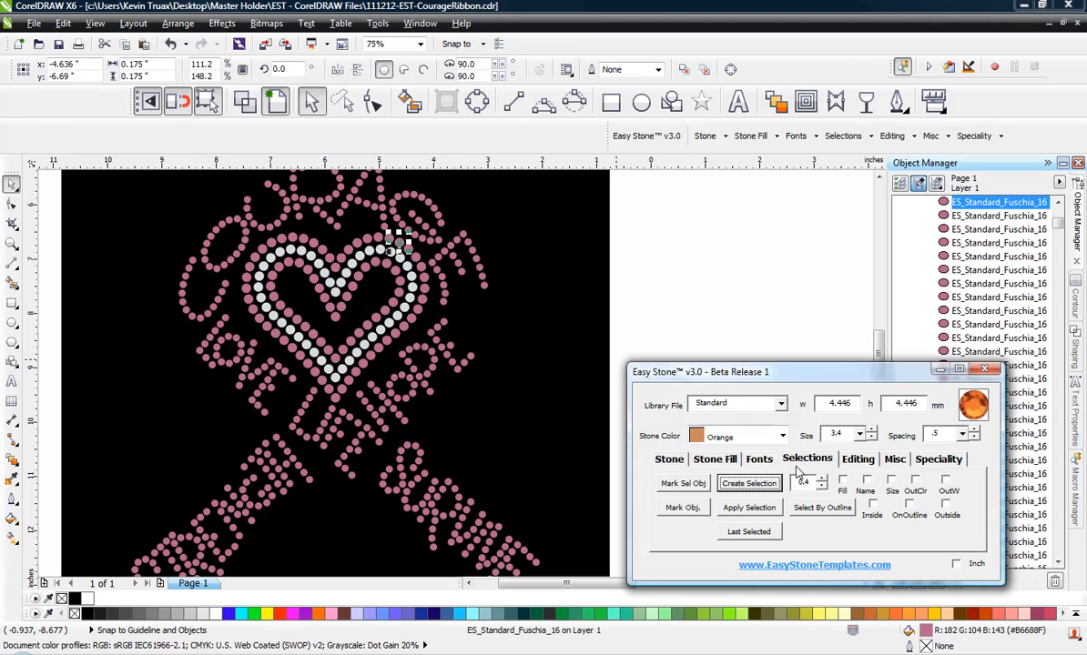
left_click(694, 482)
left_click_drag(582, 196, 154, 432)
left_click(889, 481)
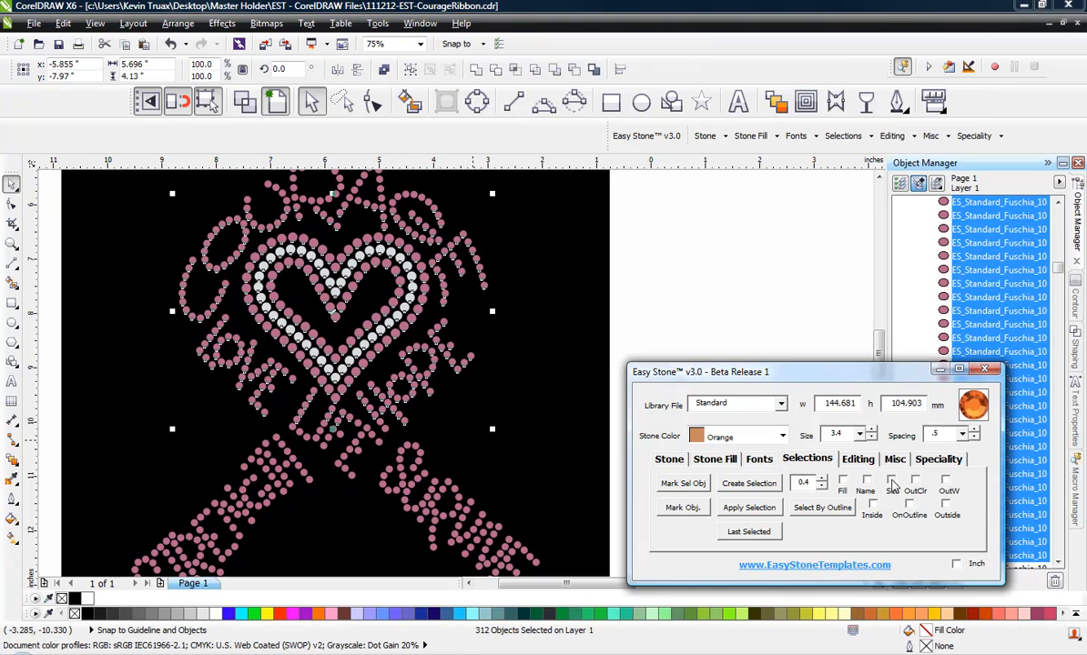
left_click(749, 484)
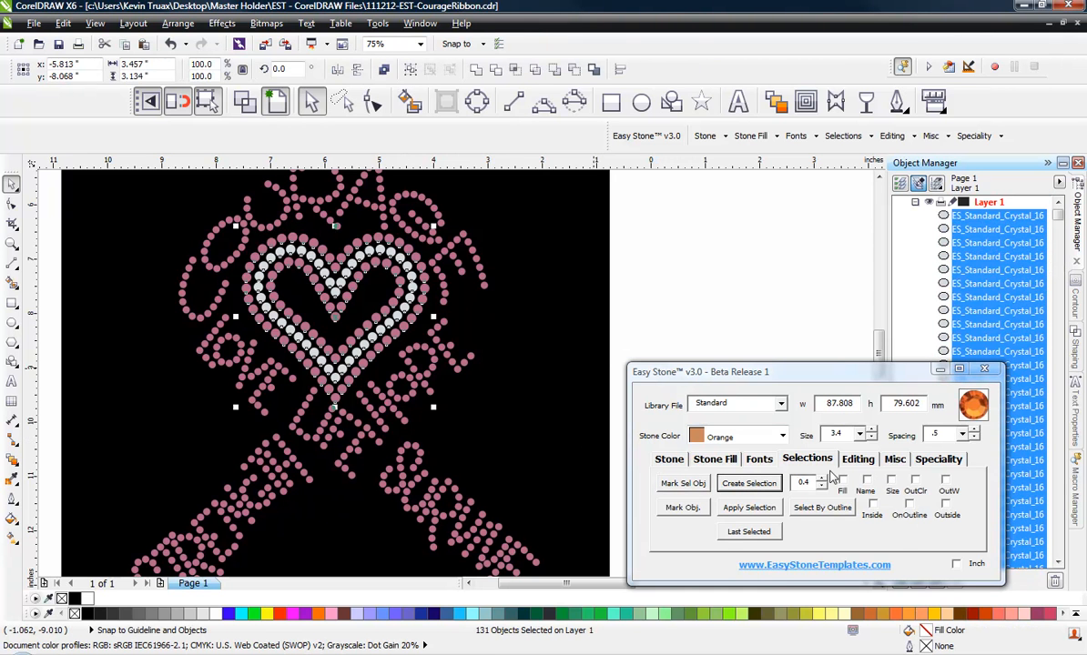
Step: Resize the selected heart stones to 3.4 mm with Resize/Replace and check a resized stone's size and object name
left_click(671, 459)
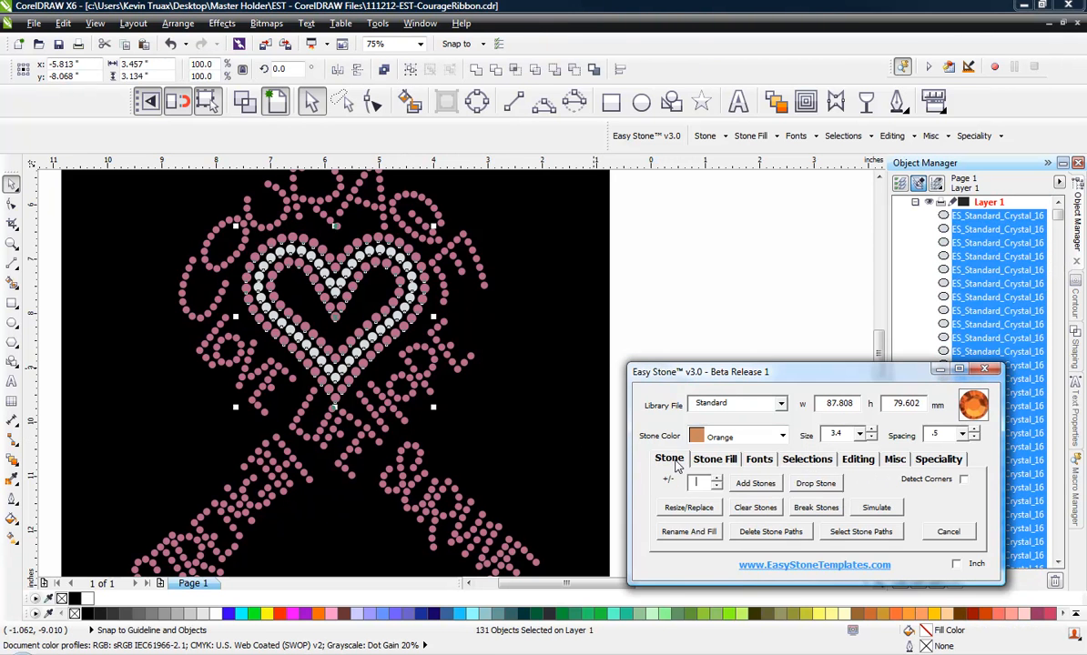
left_click(691, 508)
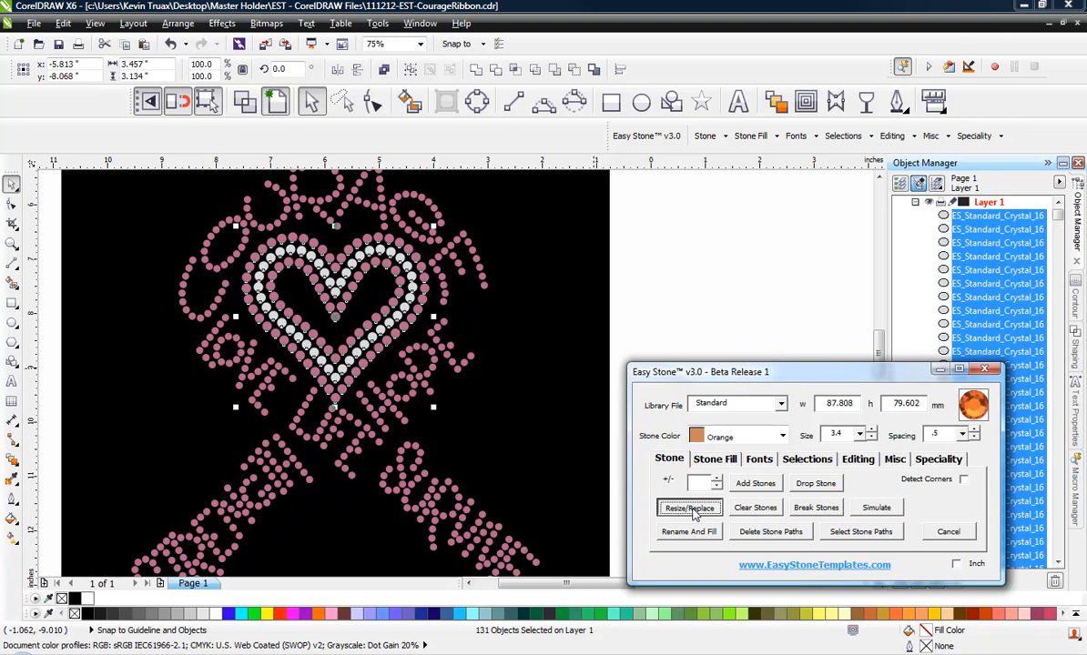
left_click(719, 289)
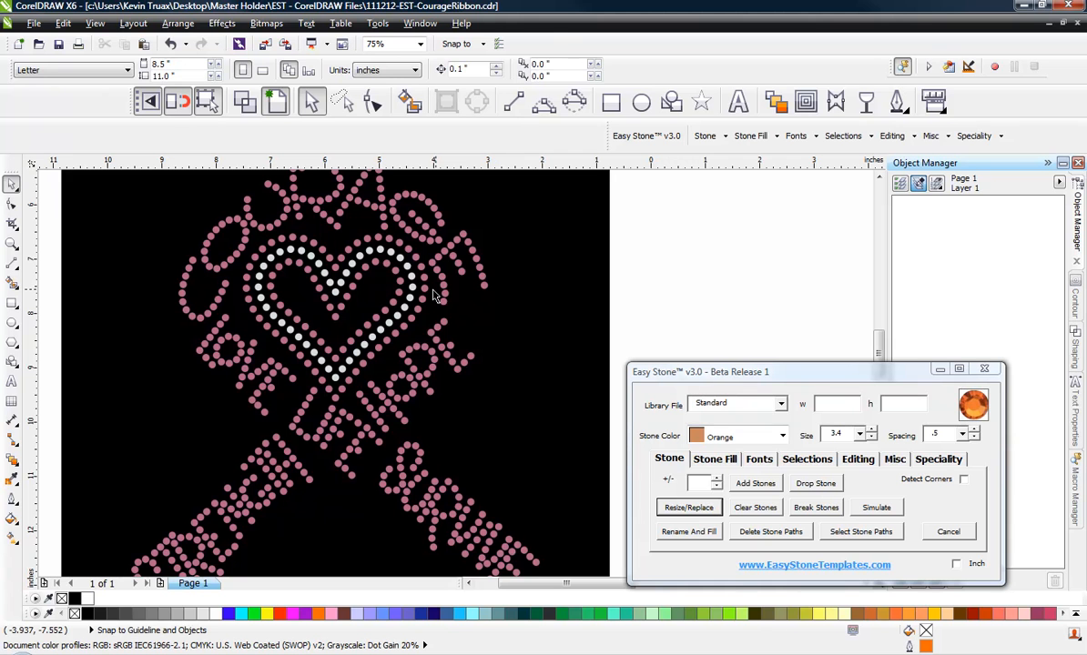
left_click(404, 290)
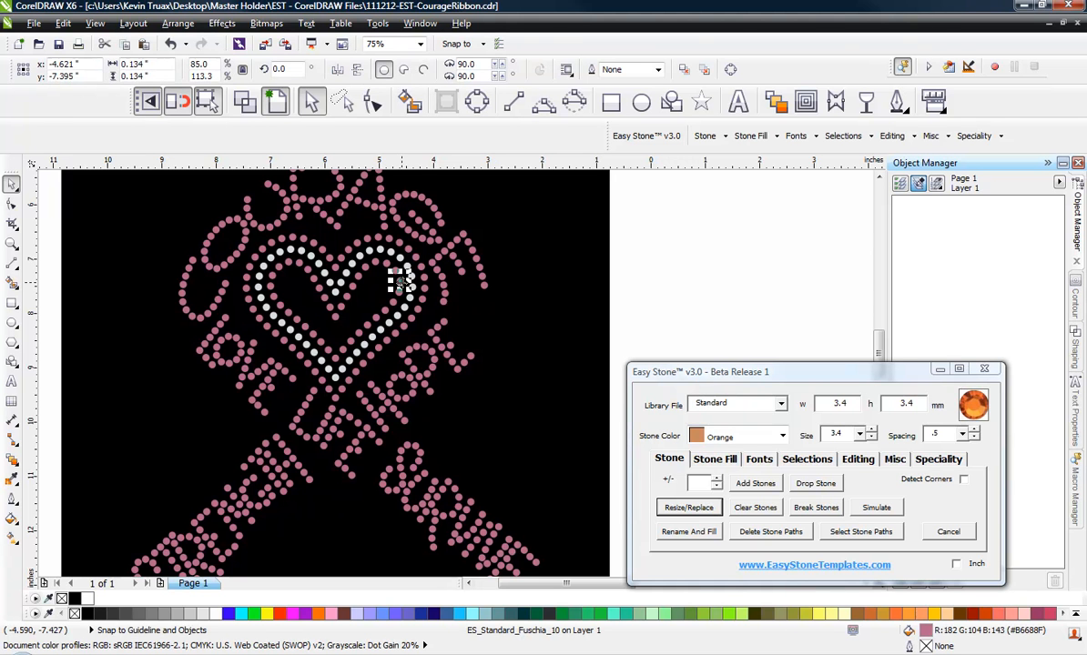
left_click(919, 184)
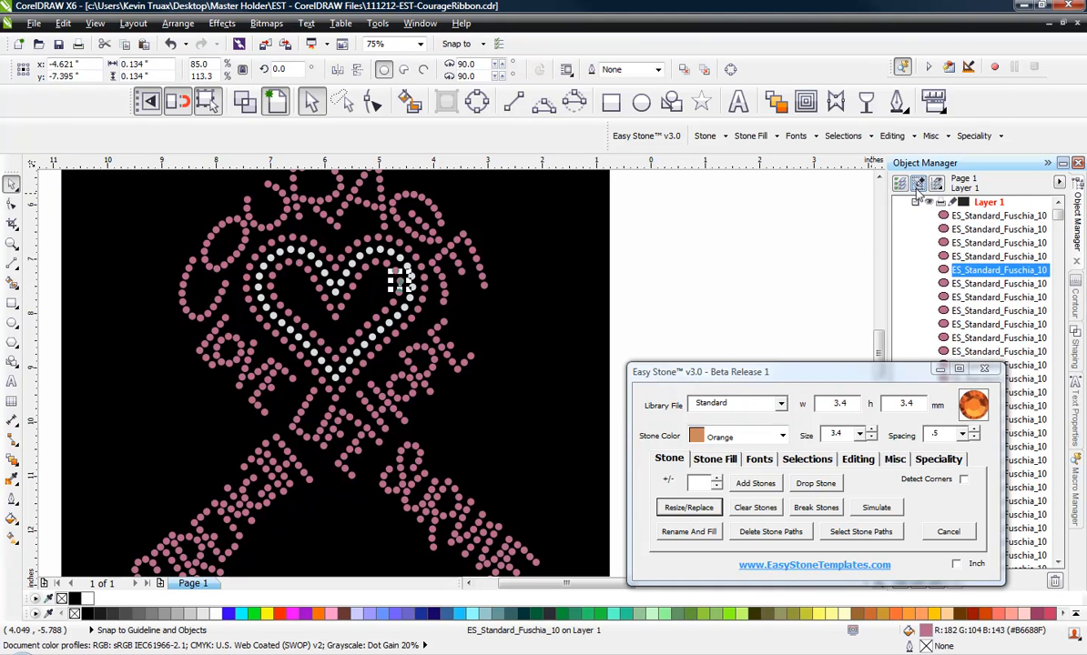
left_click(433, 241)
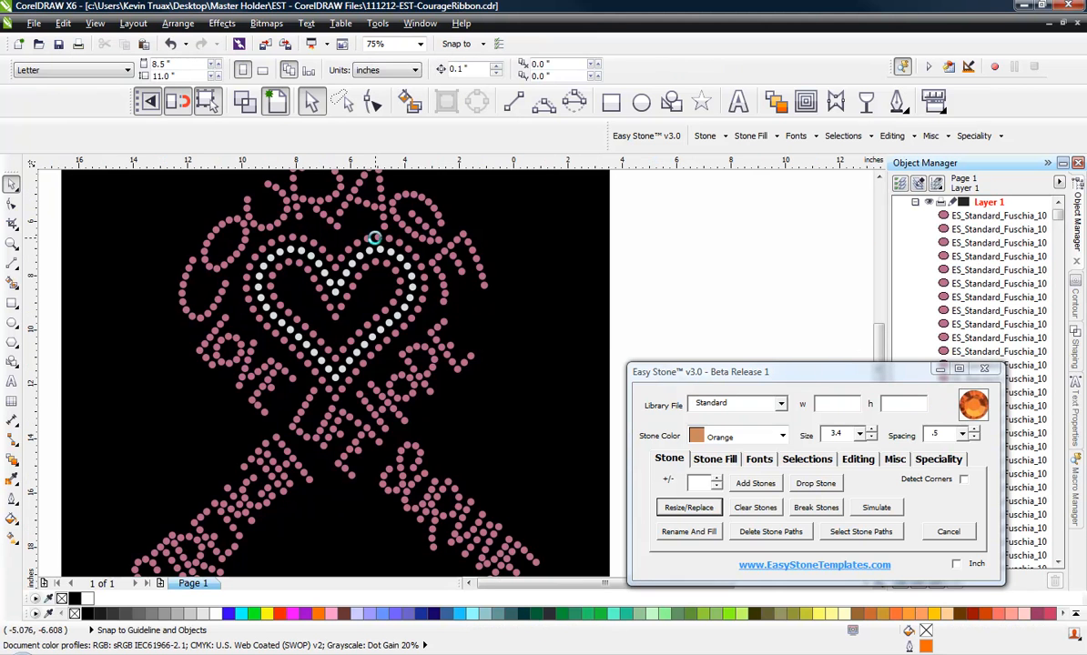
Step: Select all stones of the scaled copy without its background and review their Stone Use Report
scroll(376, 237, "down", 2)
left_click_drag(194, 185, 468, 408)
left_click(895, 458)
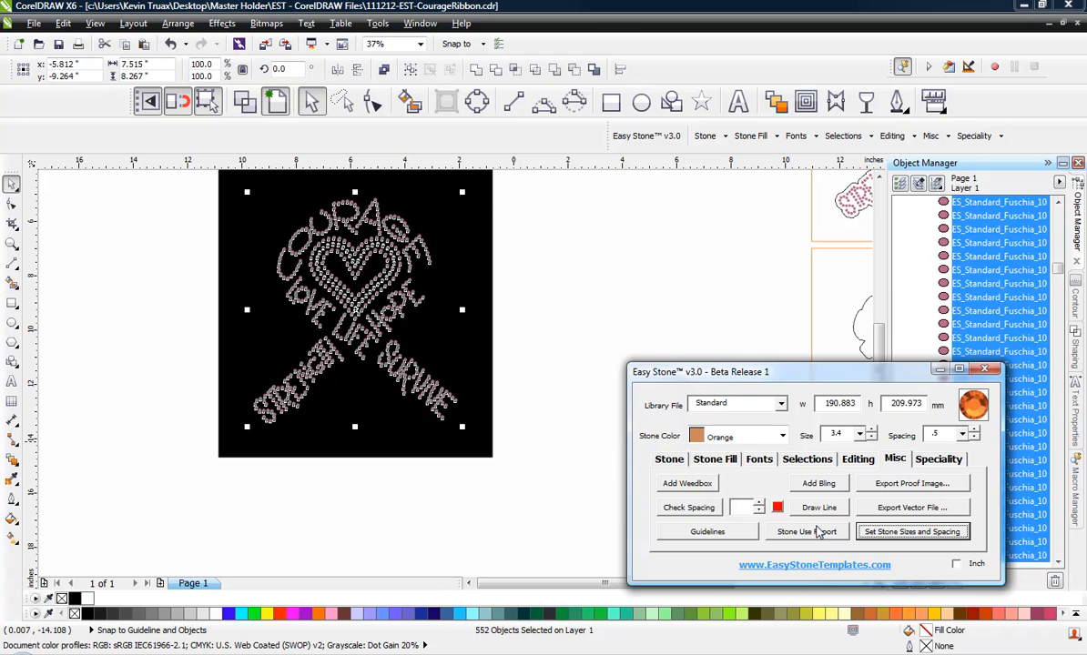
left_click(806, 532)
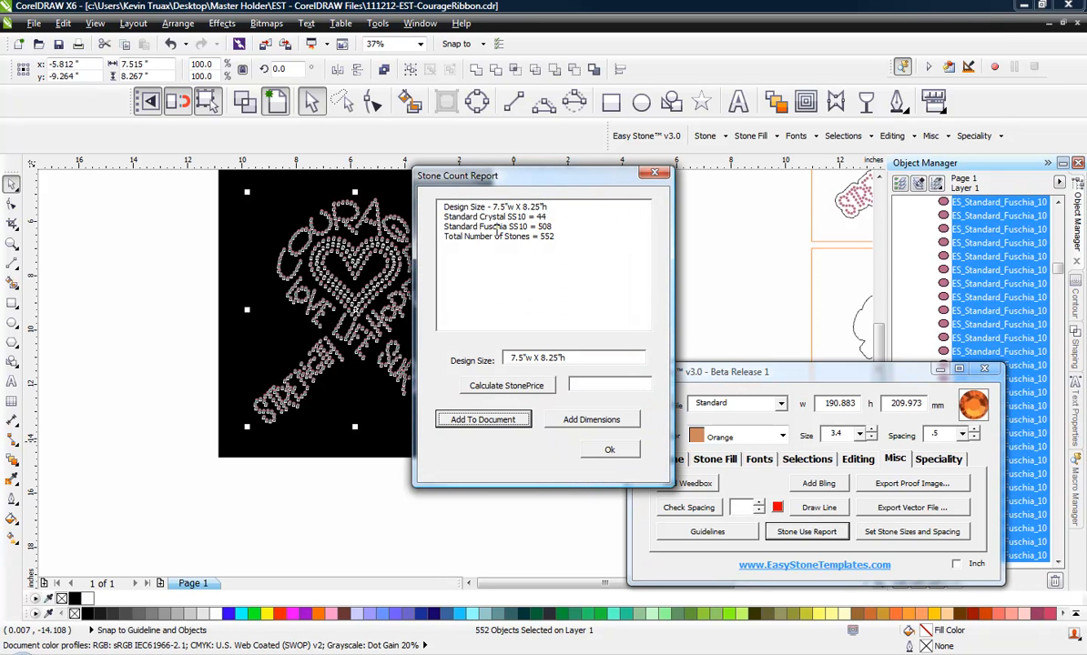
left_click(609, 450)
left_click(594, 291)
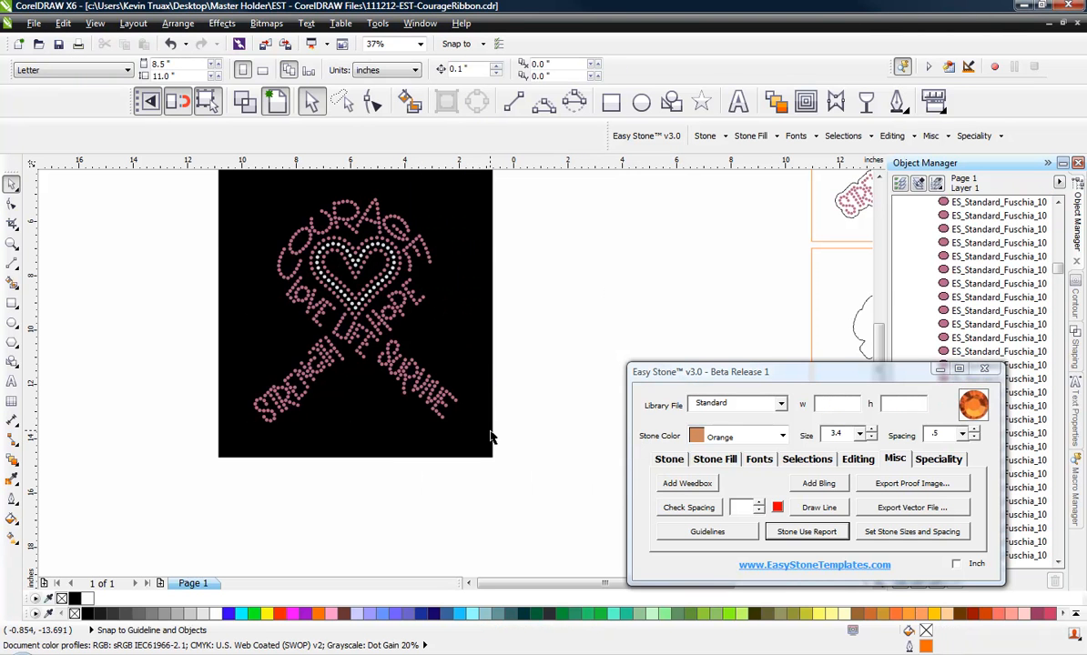
Step: Compare the overall dimensions of the stones in the first enlarged design with those in the scaled copy below it
scroll(364, 303, "down", 2)
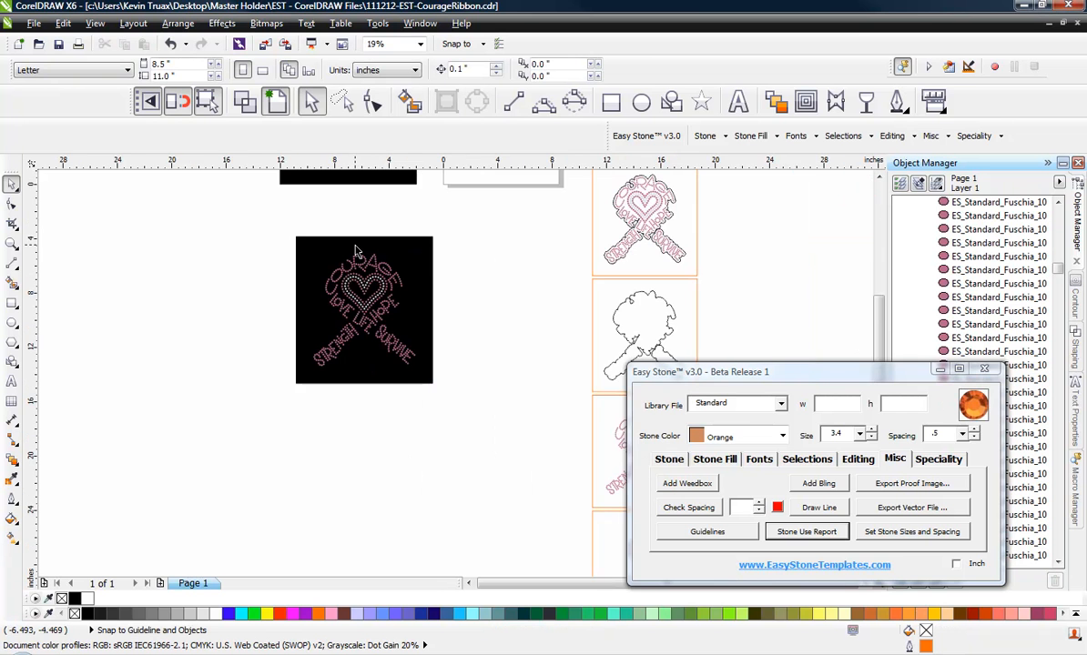
scroll(364, 266, "up", 2)
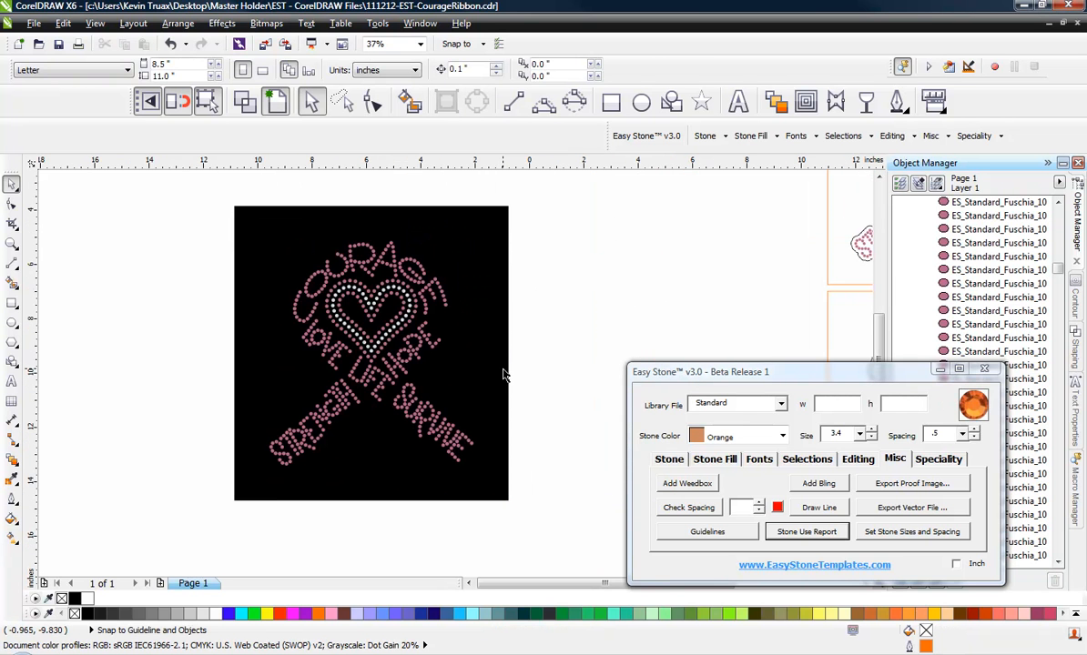
scroll(344, 400, "down", 4)
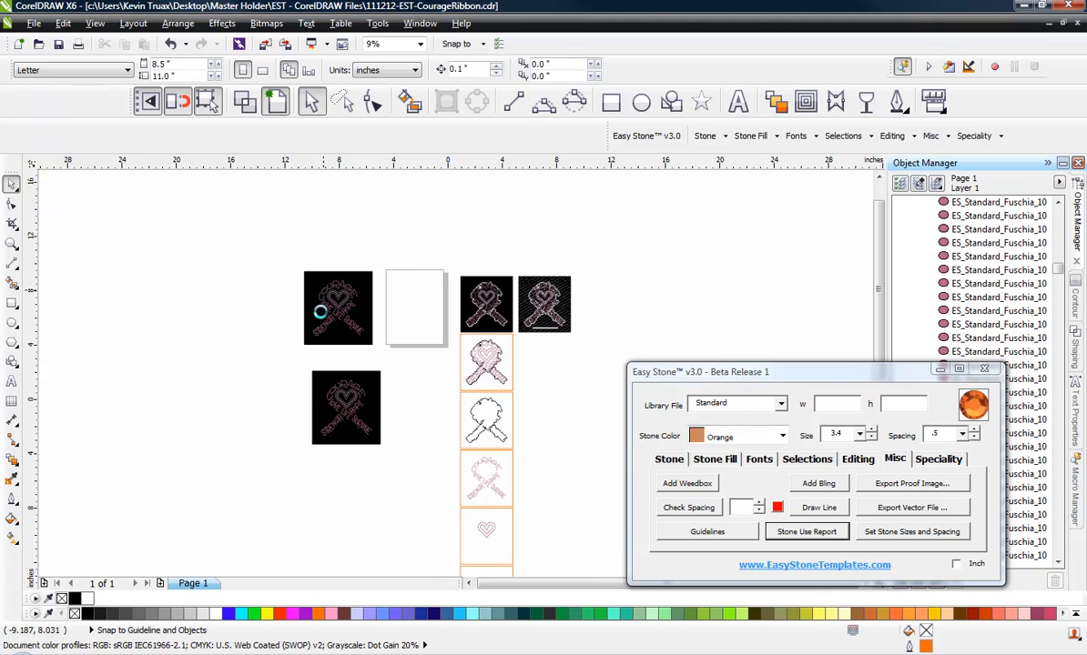
scroll(324, 305, "up", 2)
left_click_drag(243, 253, 473, 400)
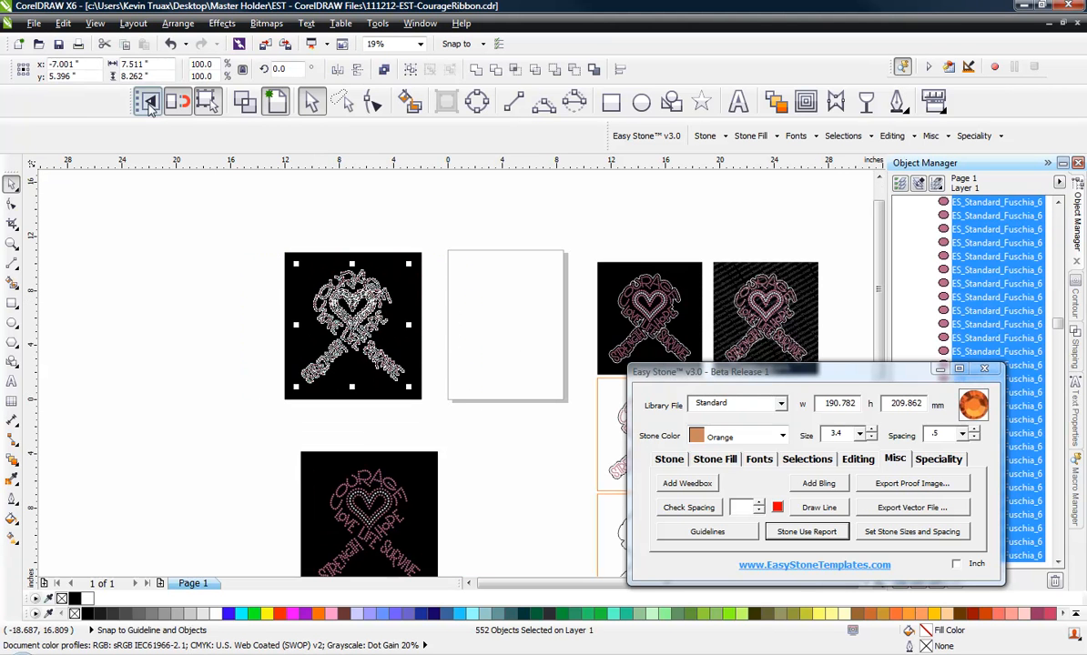
left_click(189, 187)
scroll(192, 210, "down", 2)
scroll(240, 363, "up", 2)
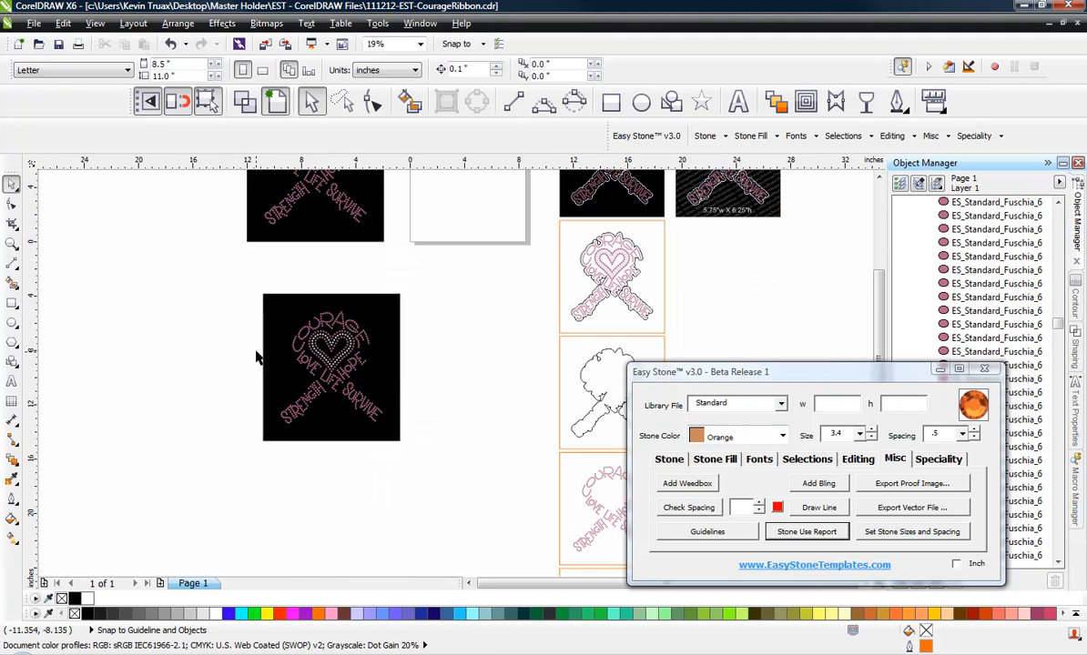
left_click_drag(236, 294, 417, 439)
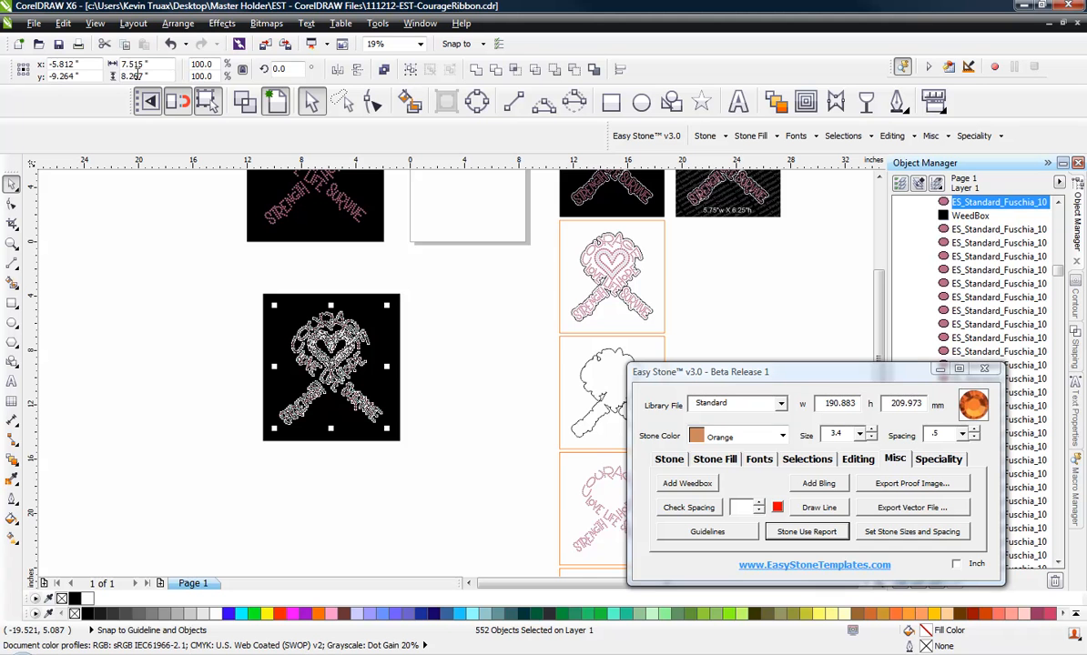
Step: Deselect the scaled copy's stones, view both enlarged ribbon designs together, and examine the scaled copy's heart and lettering up close
left_click(146, 322)
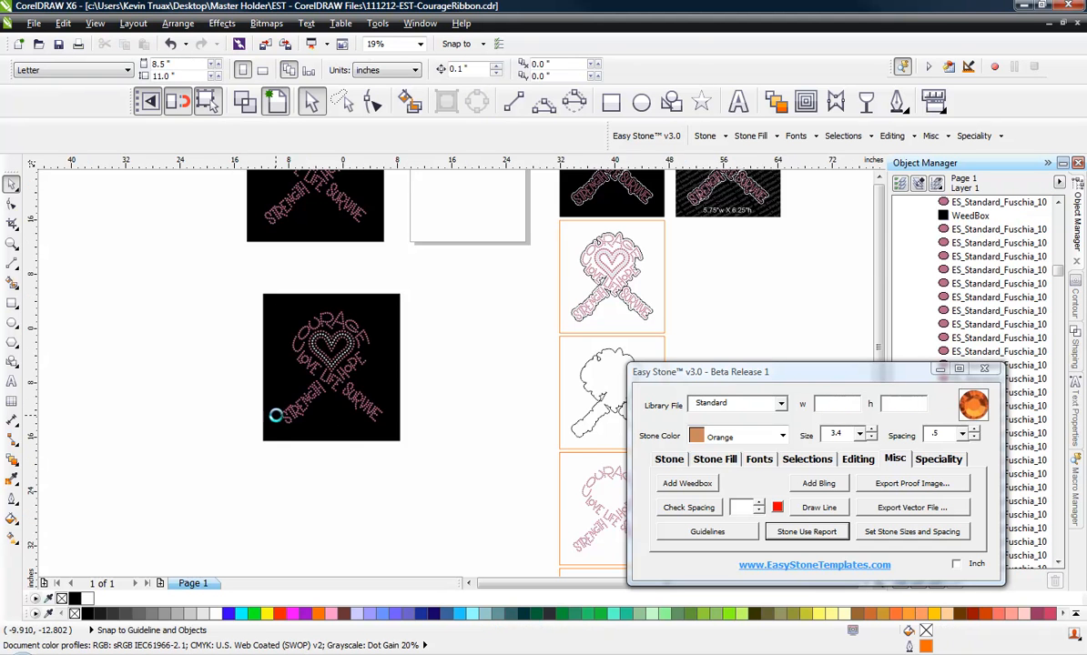
scroll(252, 388, "down", 3)
scroll(273, 384, "up", 3)
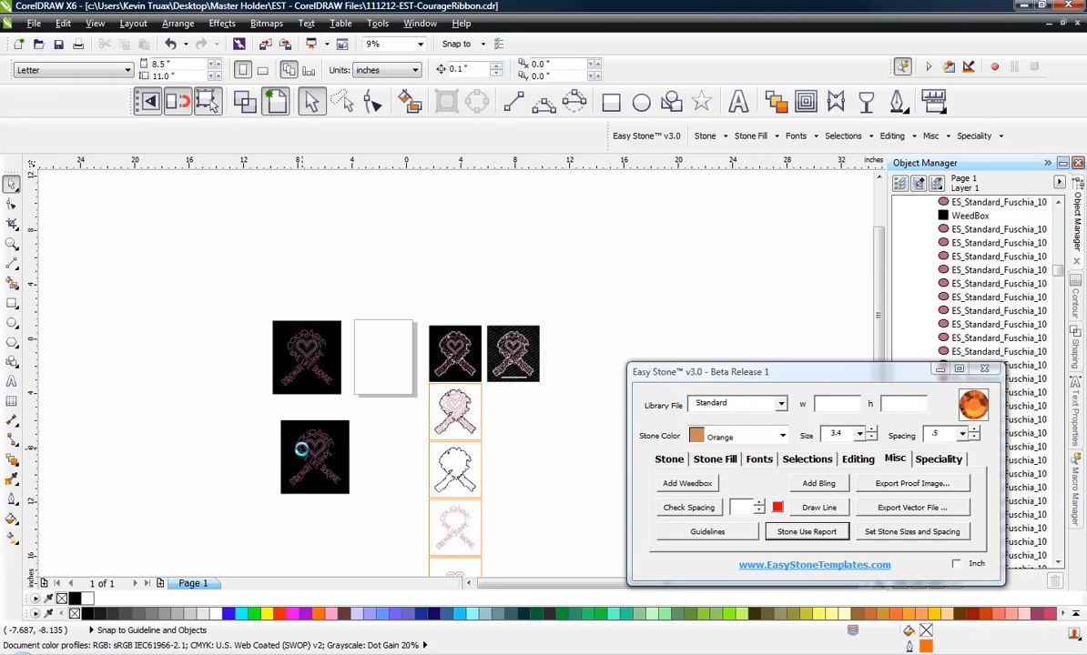
left_click_drag(209, 362, 444, 577)
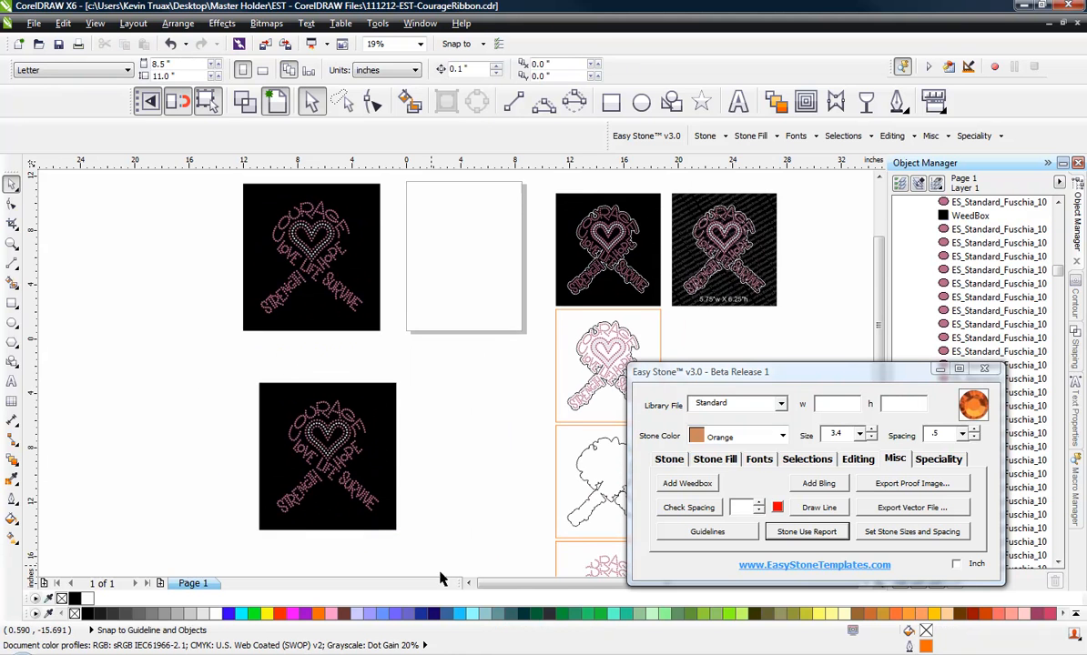
left_click(442, 384)
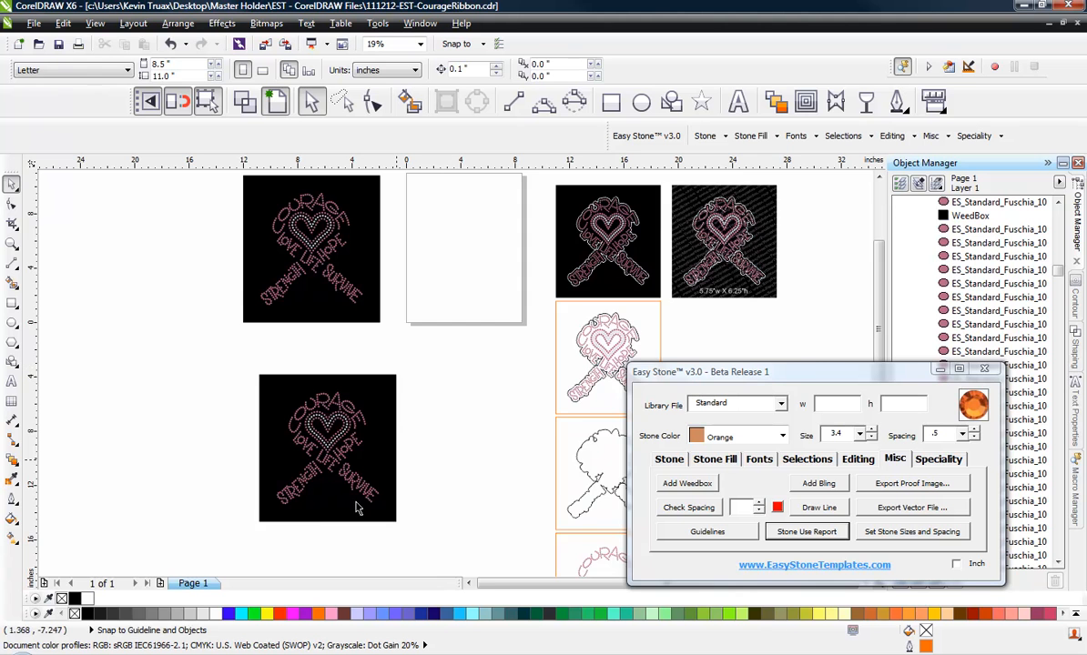
scroll(364, 505, "up", 2)
scroll(185, 381, "up", 2)
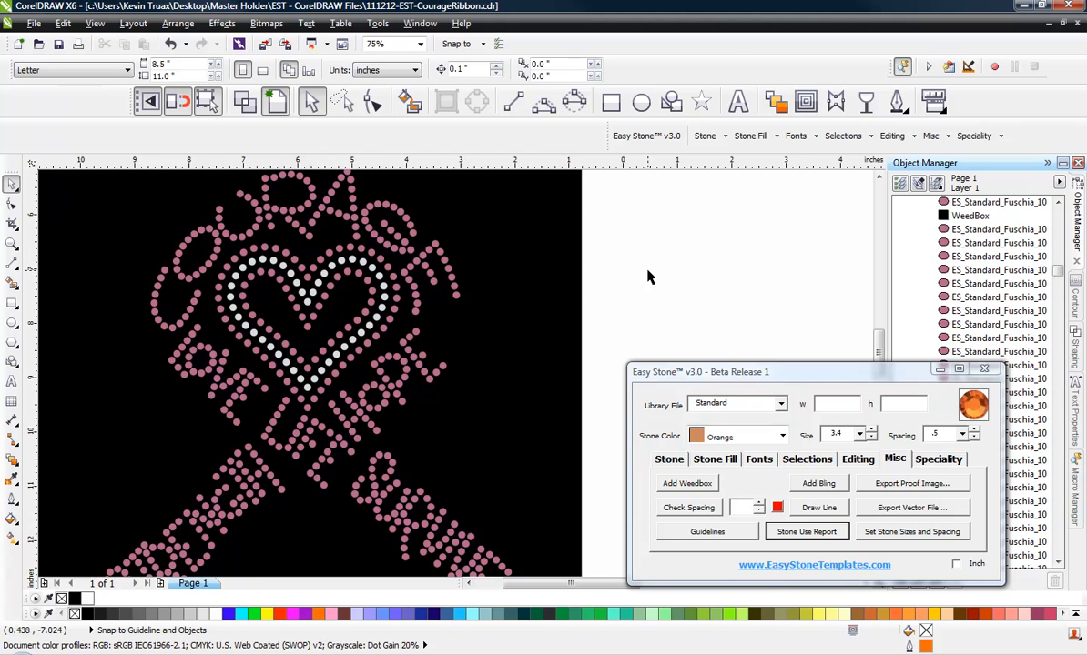
scroll(337, 278, "down", 2)
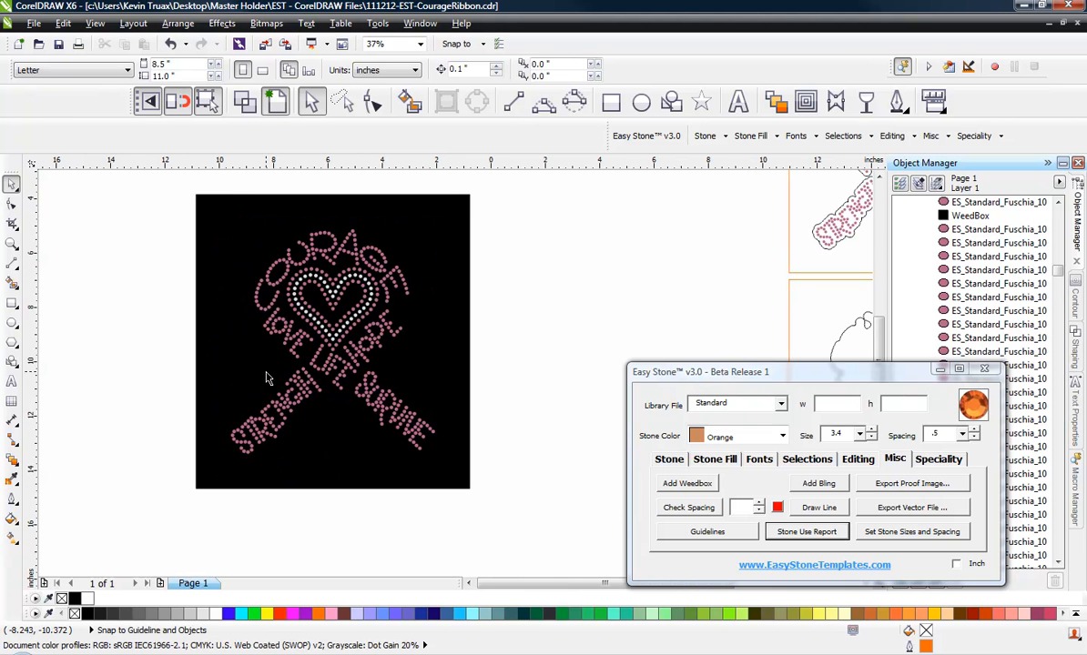